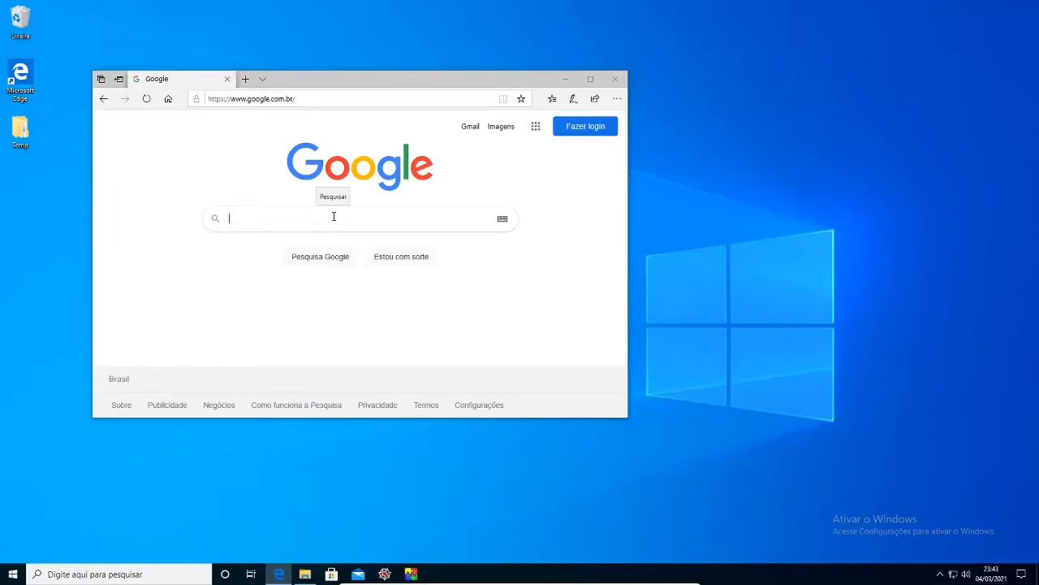
- Search Google for "srim", enlarge the browser window and open the SRIM & TRIM website from the results
type("srim")
key("Return")
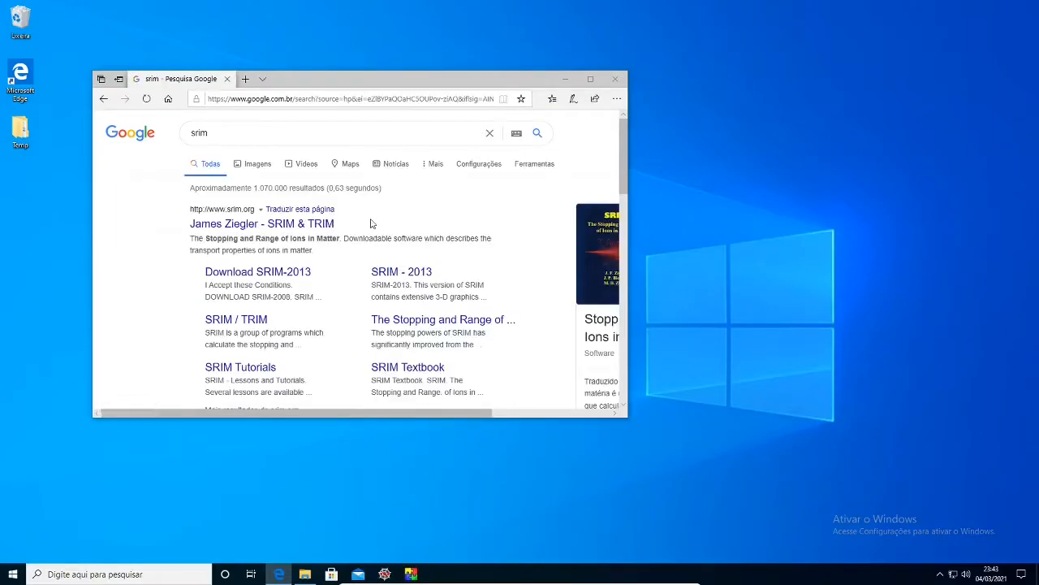
left_click_drag(627, 419, 755, 515)
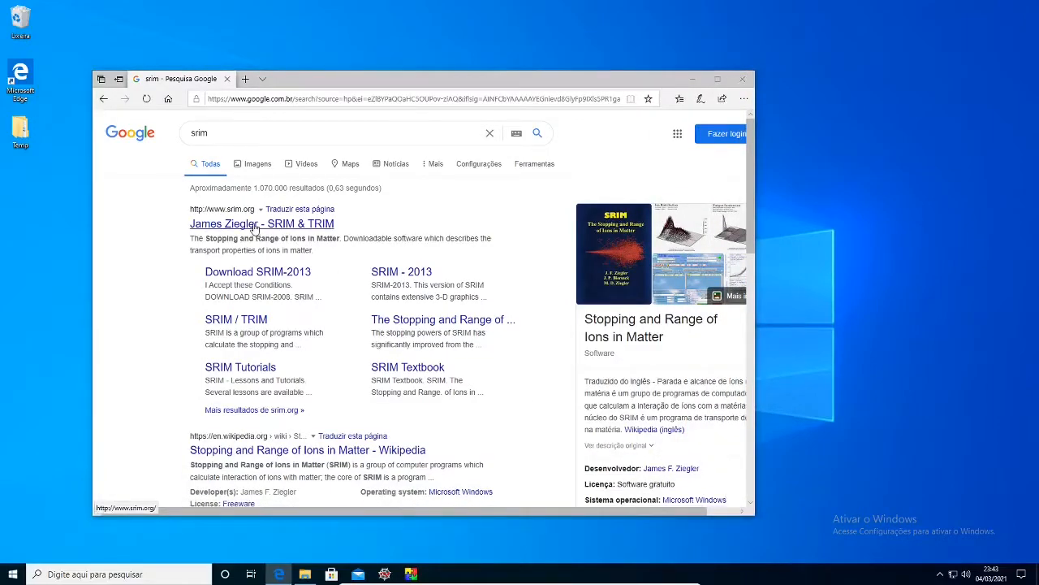
left_click(255, 229)
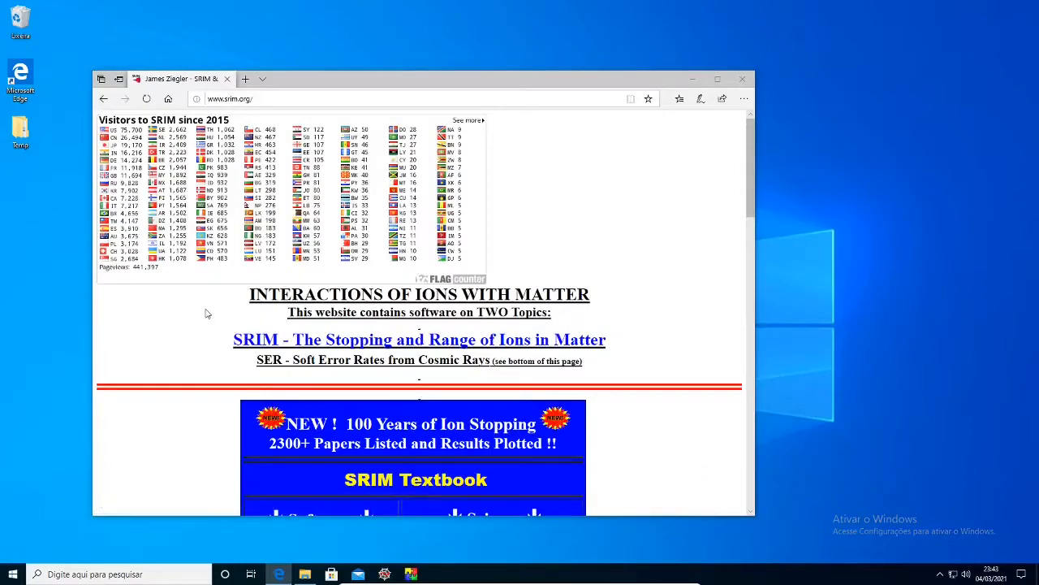
- Go to the SRIM-2013 download page and save the SRIM-2013 (Professional) file to the computer
scroll(207, 313, "down", 2)
scroll(207, 313, "down", 3)
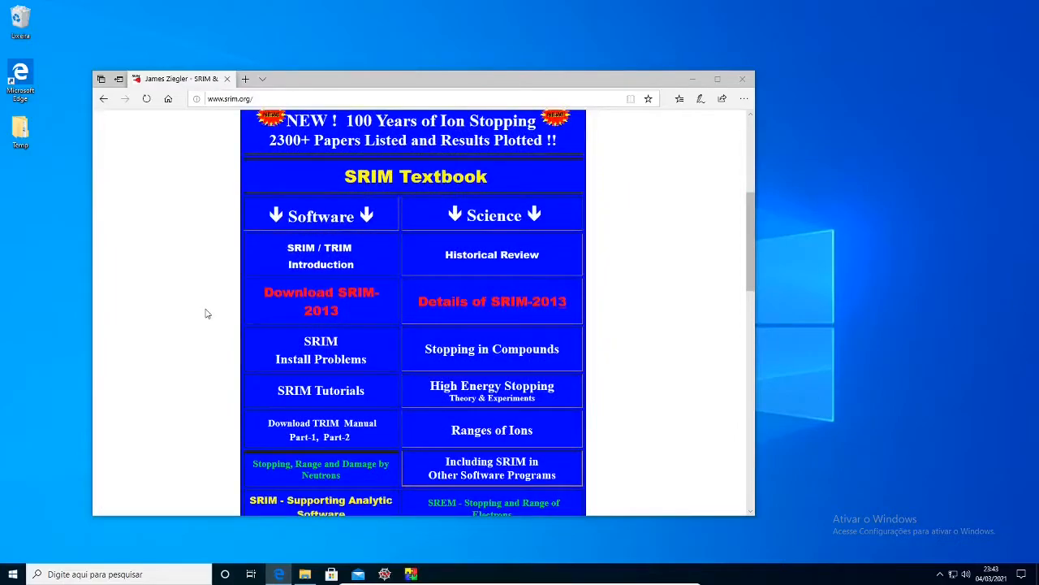
left_click(333, 298)
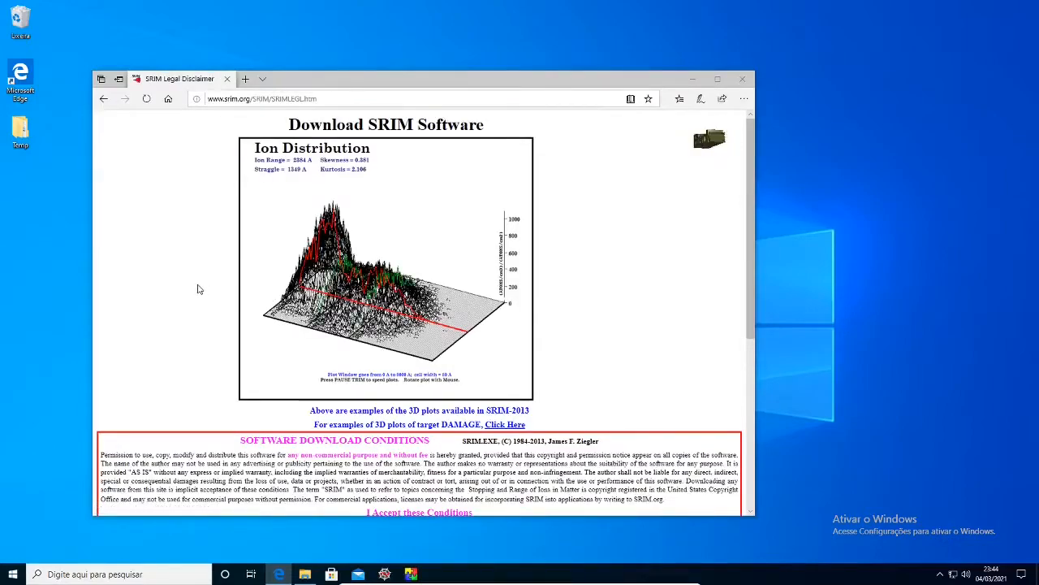
scroll(198, 289, "down", 2)
scroll(197, 289, "down", 2)
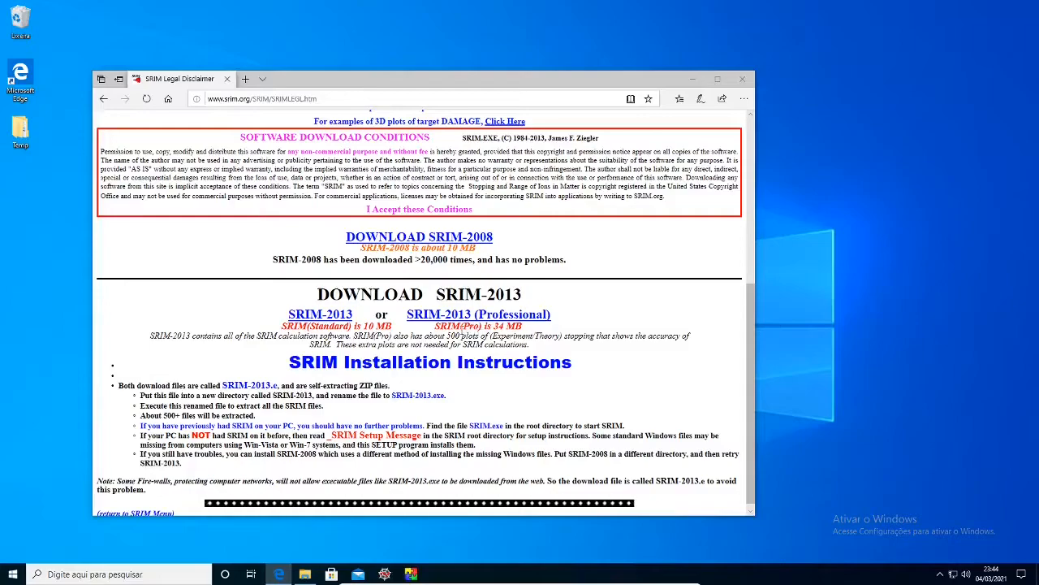
left_click(465, 321)
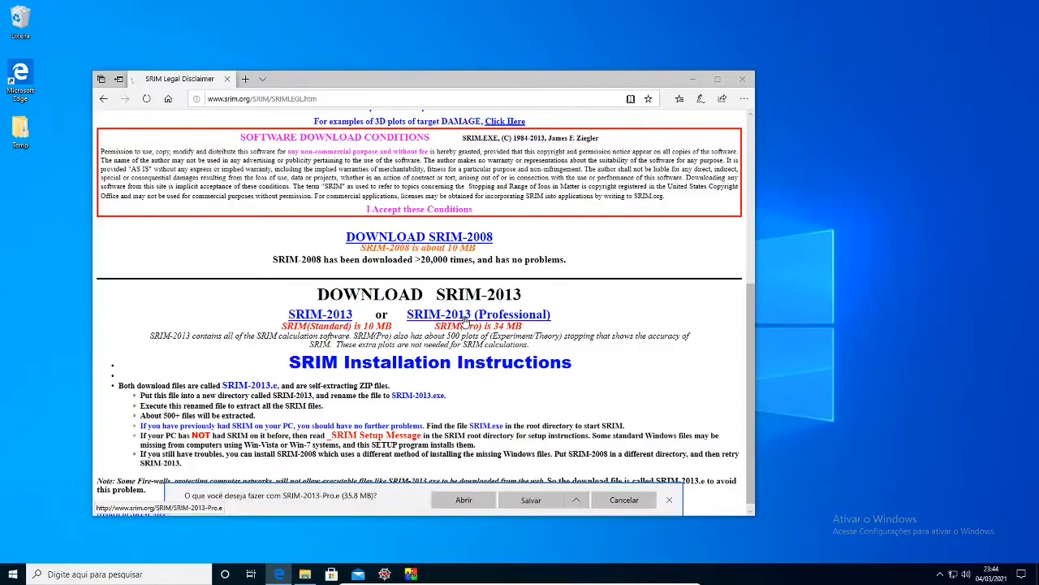
left_click(531, 499)
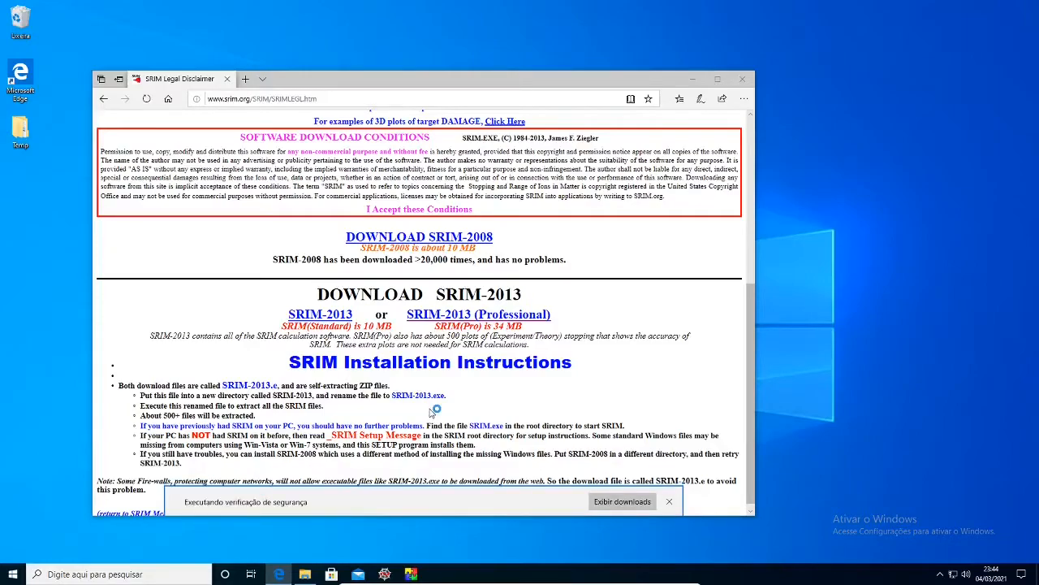
- Show the newly downloaded SRIM-2013-Pro.e file in its folder from the browser's download list
left_click(621, 502)
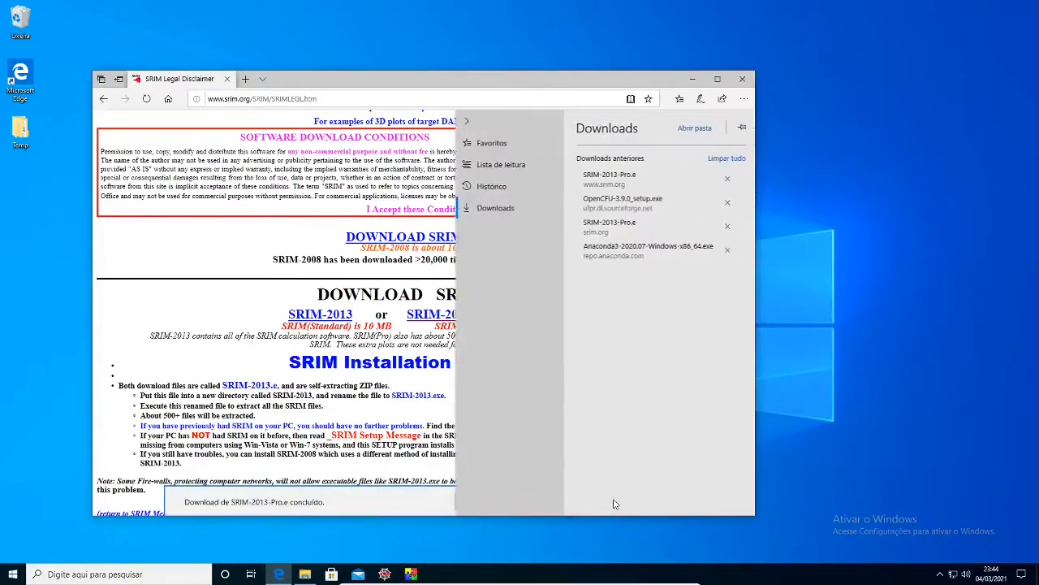
right_click(624, 182)
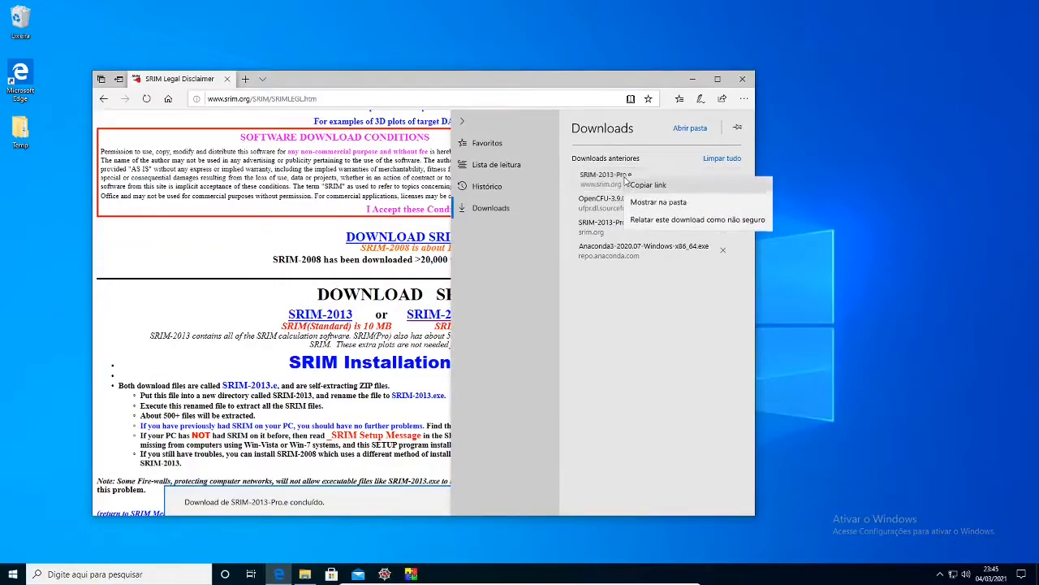
left_click(658, 204)
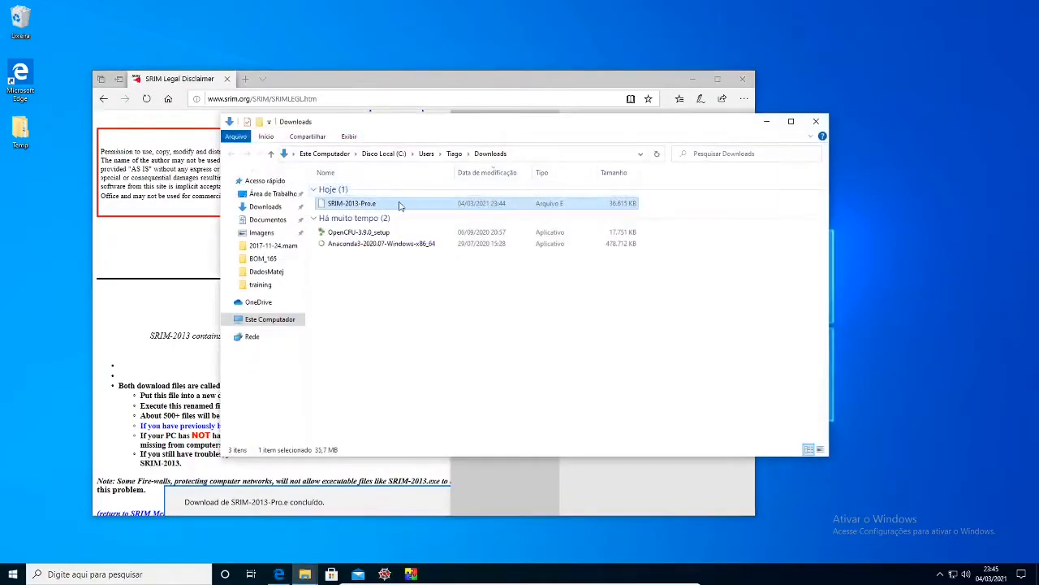
- Rename the downloaded file to SRIM-2013-Pro.exe and accept the extension change
left_click(349, 208)
left_click(357, 268)
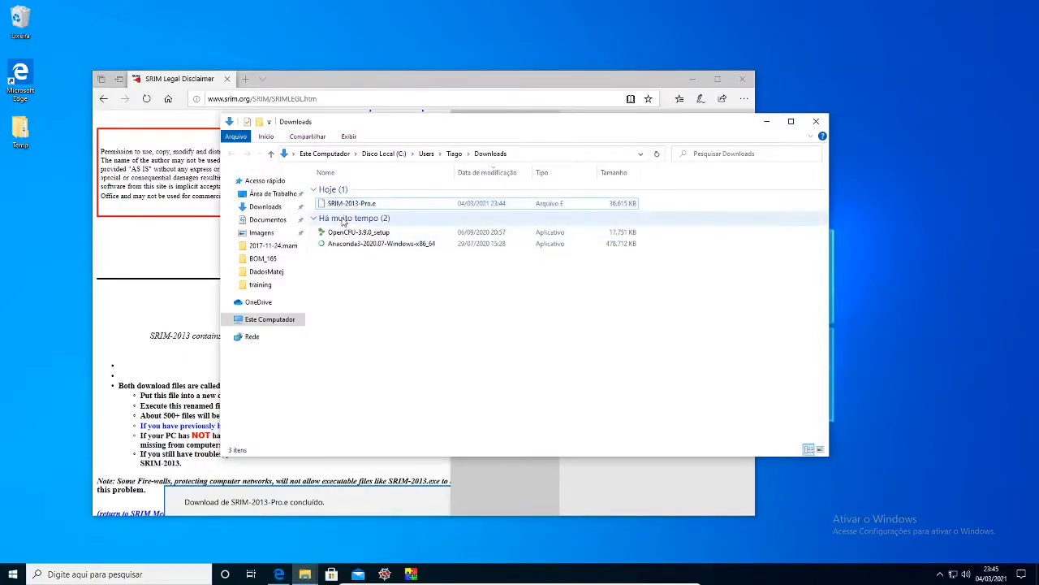
left_click(340, 208)
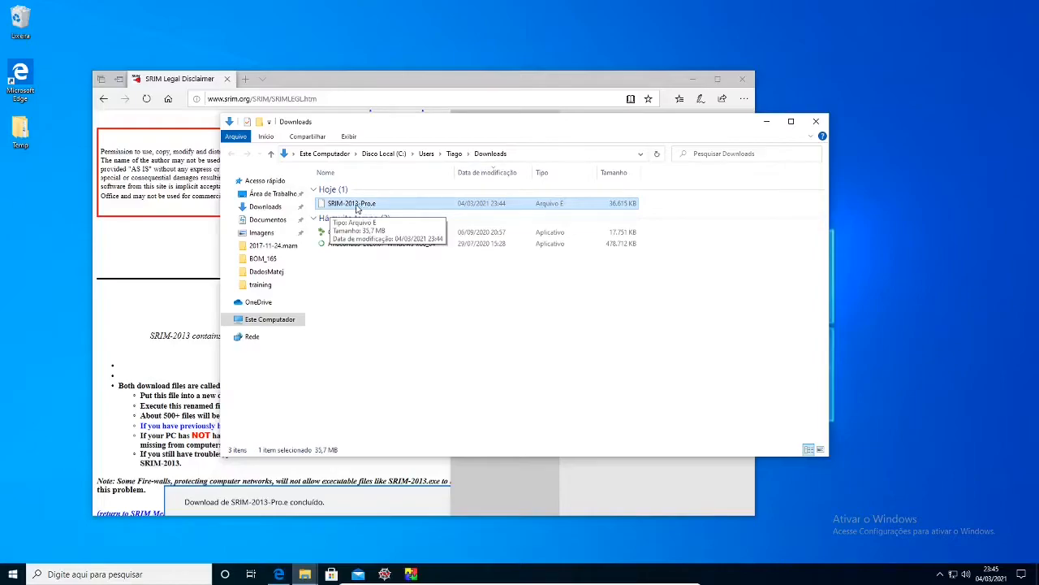
left_click(357, 204)
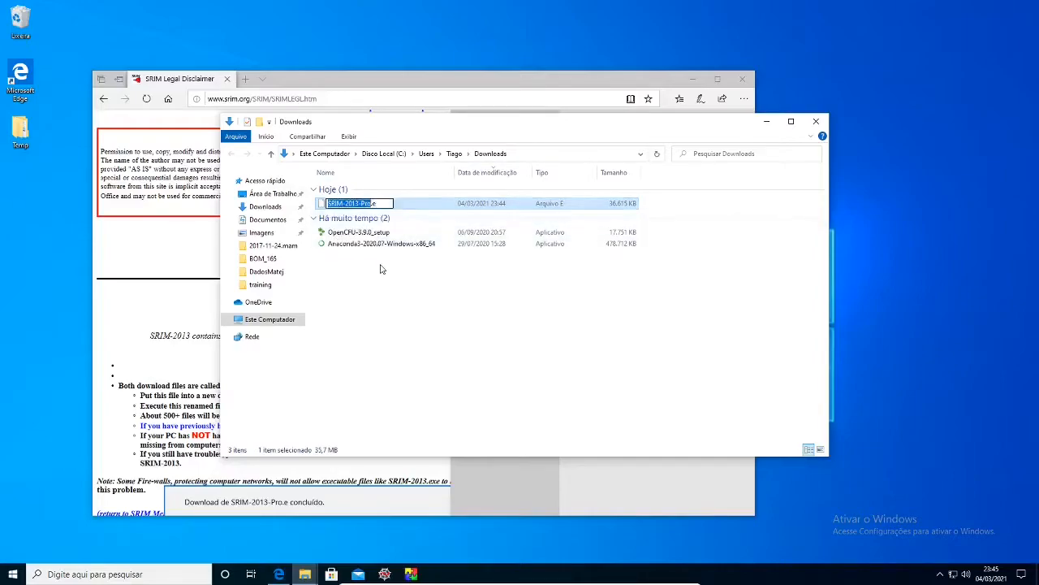
key("Right")
type("x")
type("e")
key("Return")
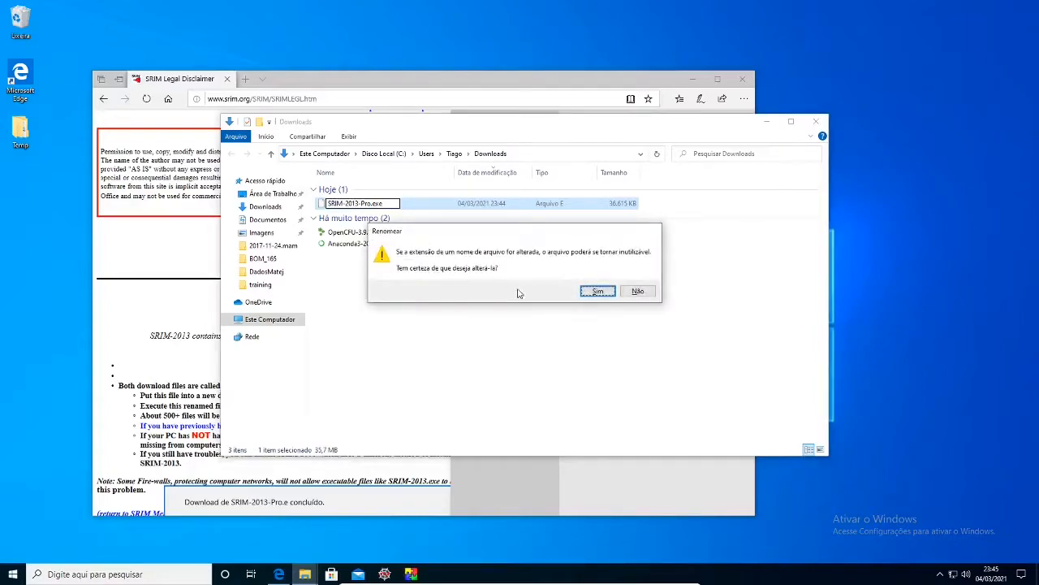
left_click(598, 291)
- Copy the SRIM-2013-Pro application from the Downloads folder and expand the computer's folder tree
right_click(336, 206)
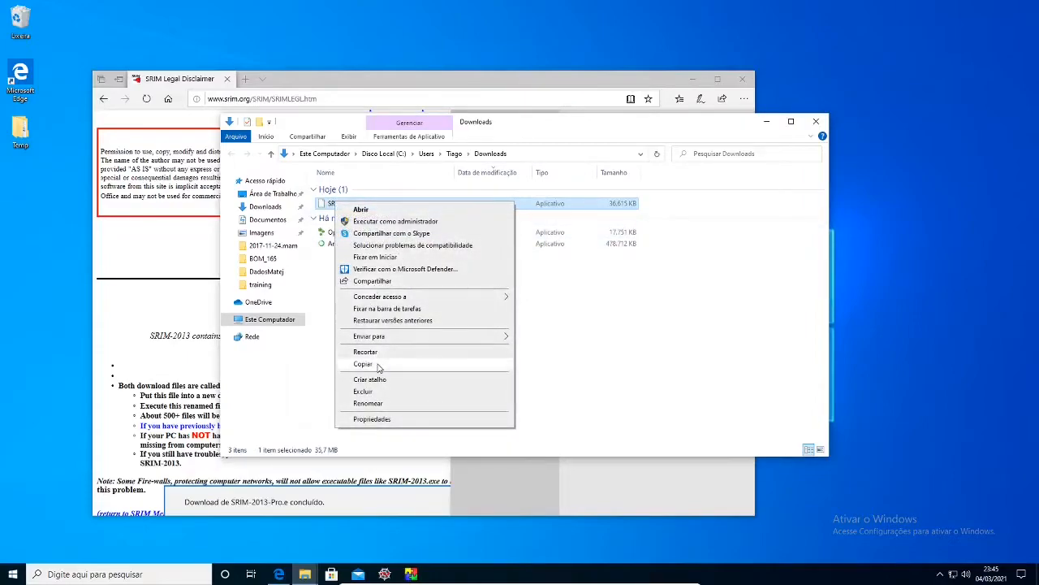
left_click(375, 365)
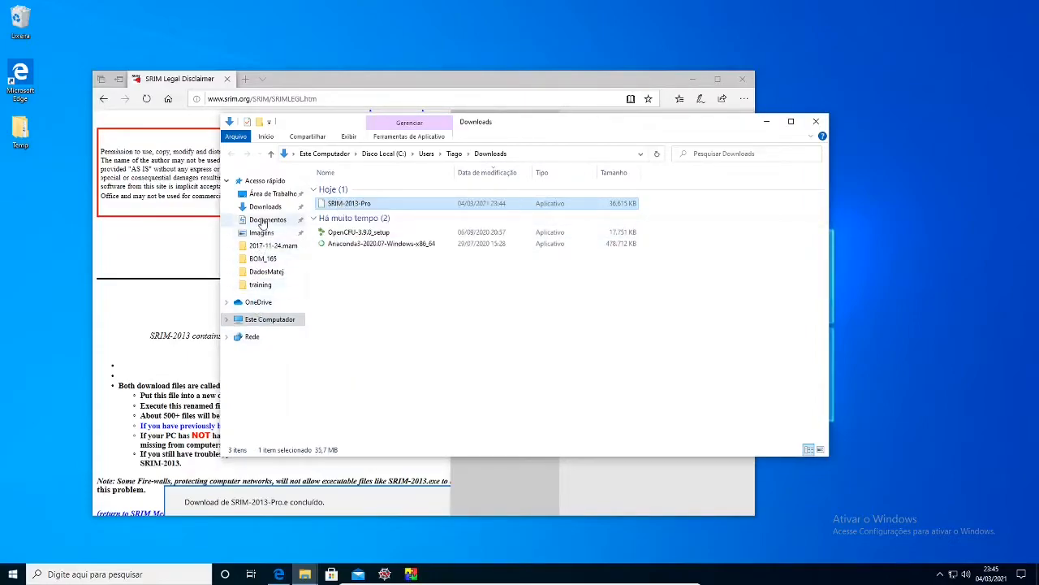
left_click(227, 321)
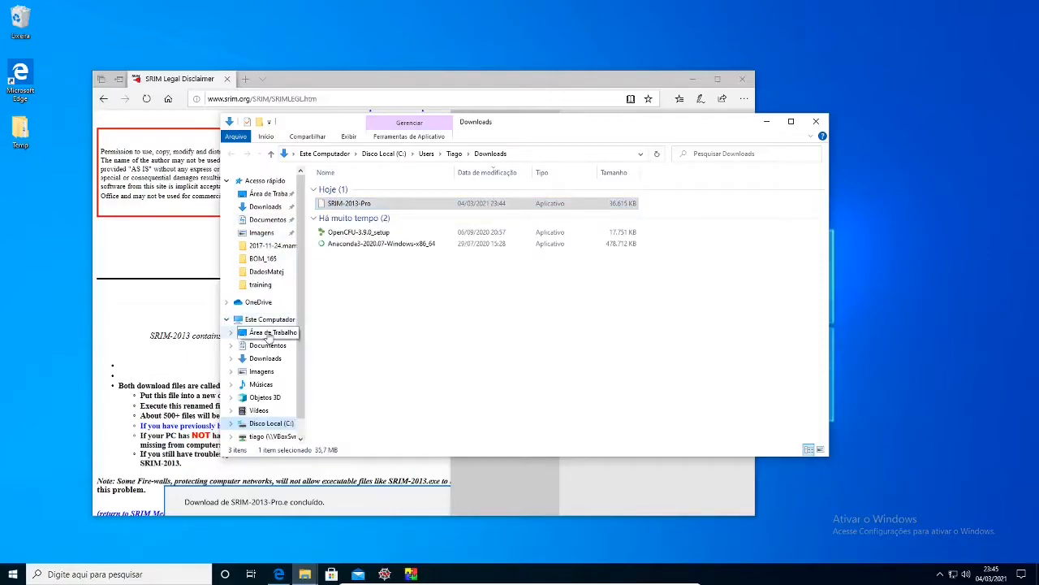
- Create a folder named SRIM in the user's home folder, using a second file window, and open it
left_click(305, 574)
left_click(250, 528)
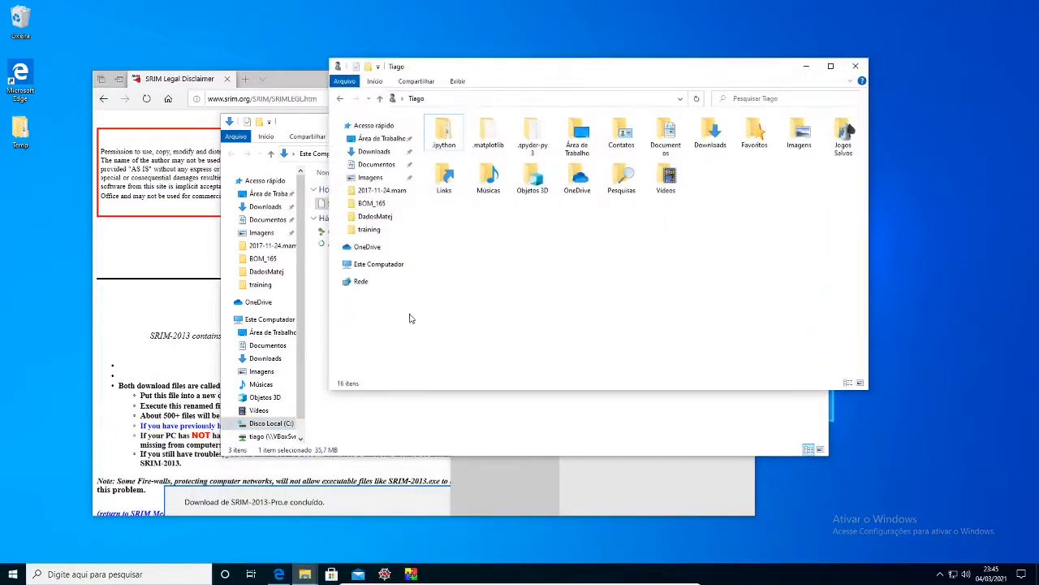
right_click(524, 241)
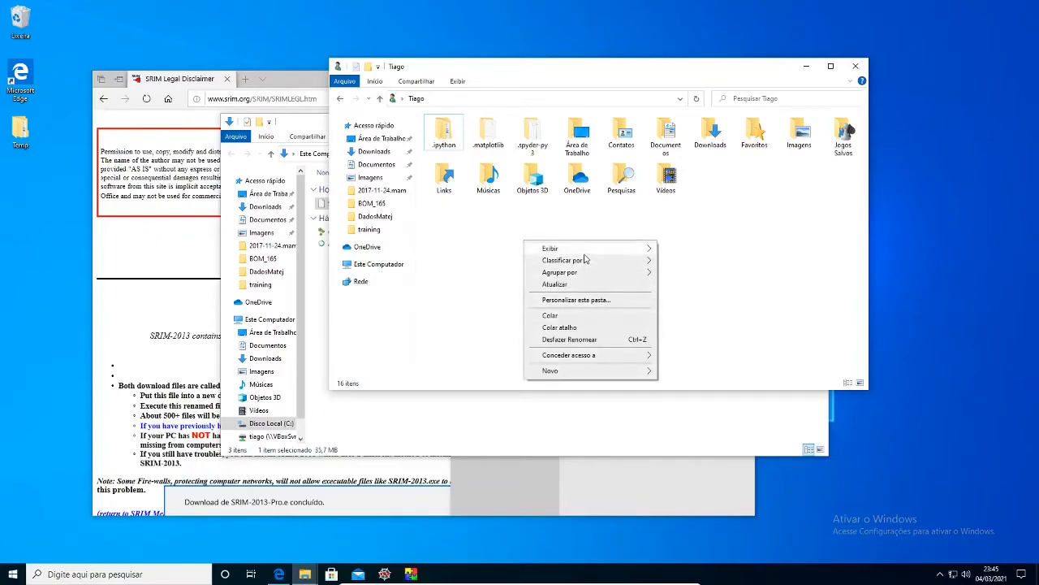
mouse_move(585, 253)
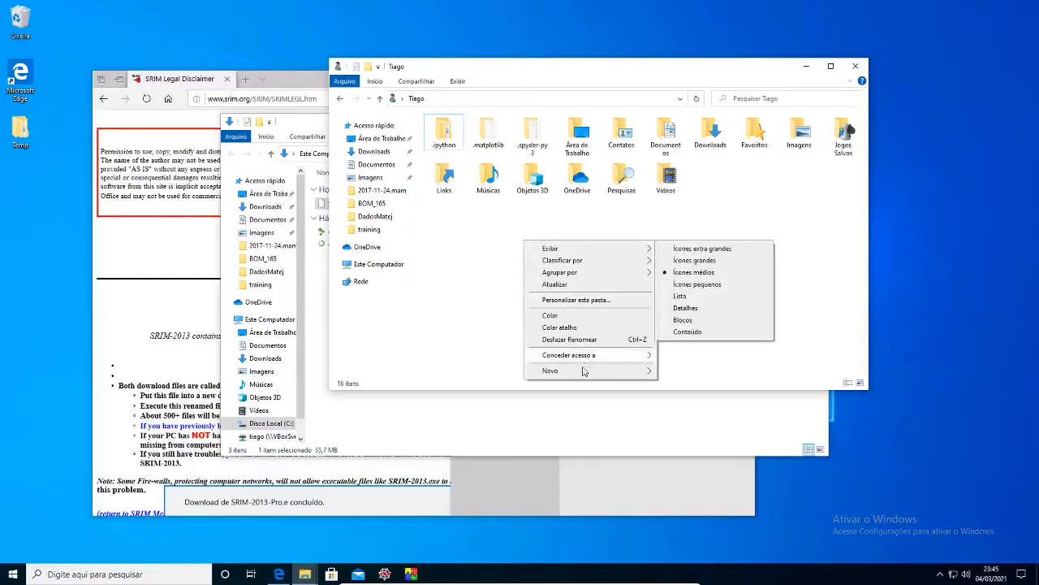
mouse_move(589, 372)
left_click(704, 372)
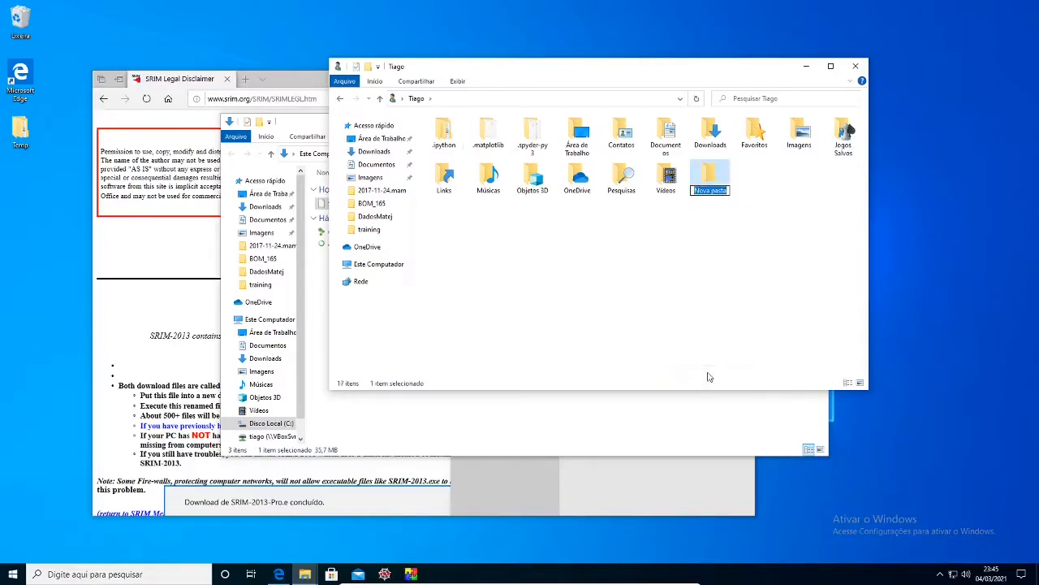
type("SRIM")
key("Return")
key("Return")
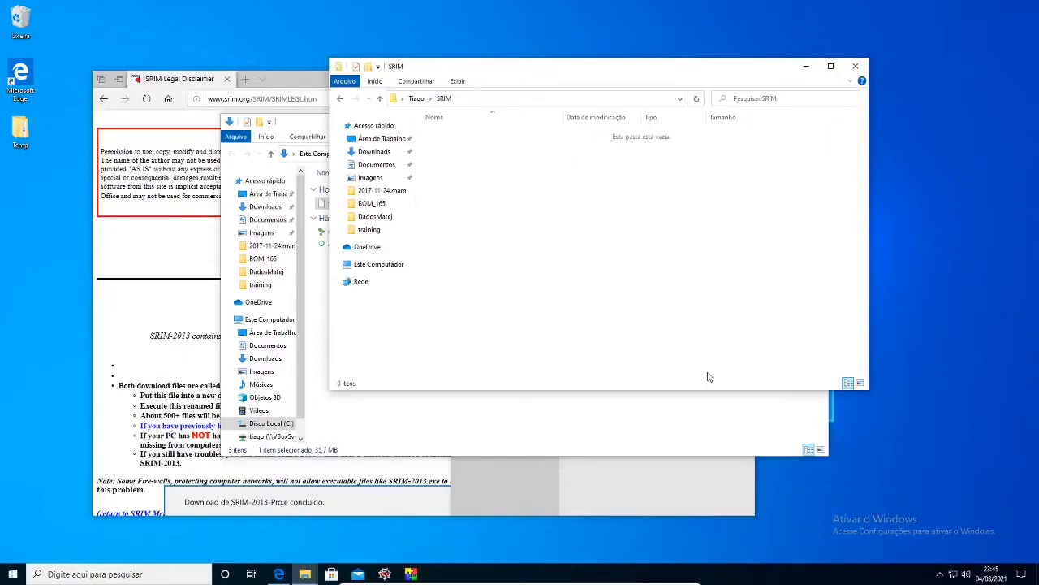
- Paste the copied SRIM-2013-Pro application into the SRIM folder and minimize the Downloads and browser windows
right_click(456, 166)
left_click(481, 235)
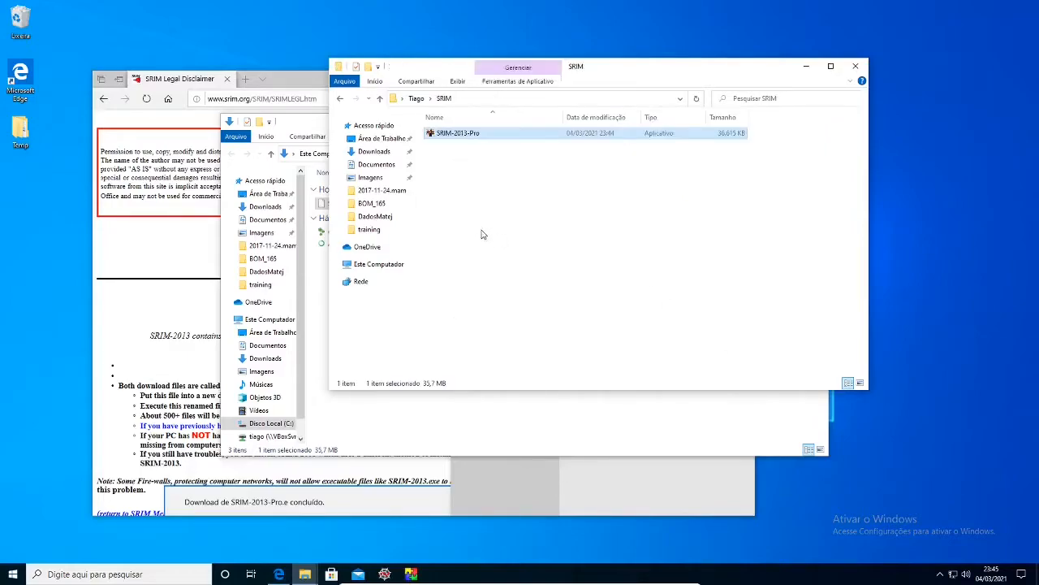
left_click(289, 127)
left_click(770, 123)
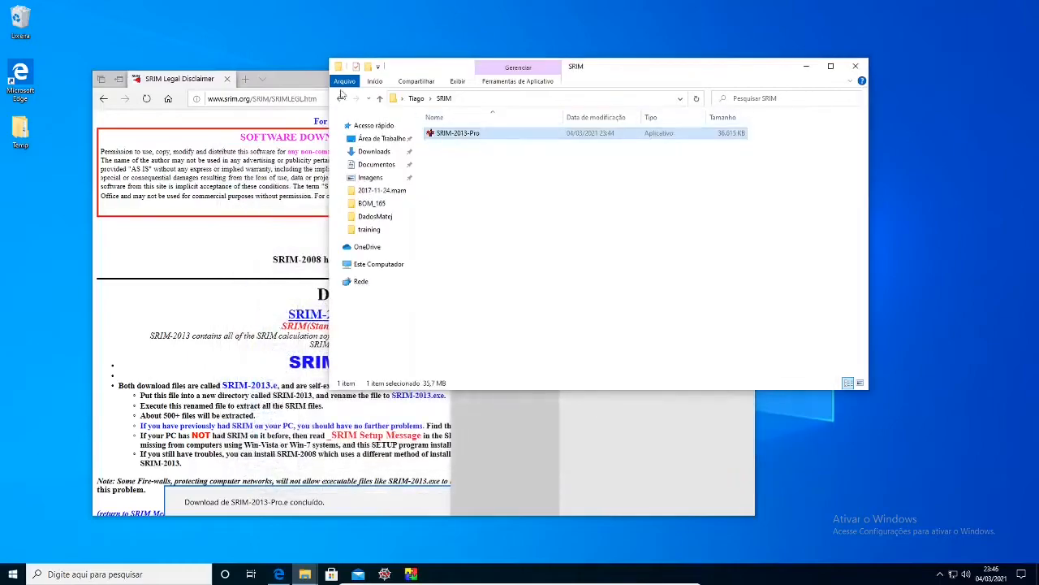
left_click(300, 78)
left_click(682, 81)
left_click_drag(703, 74, 487, 124)
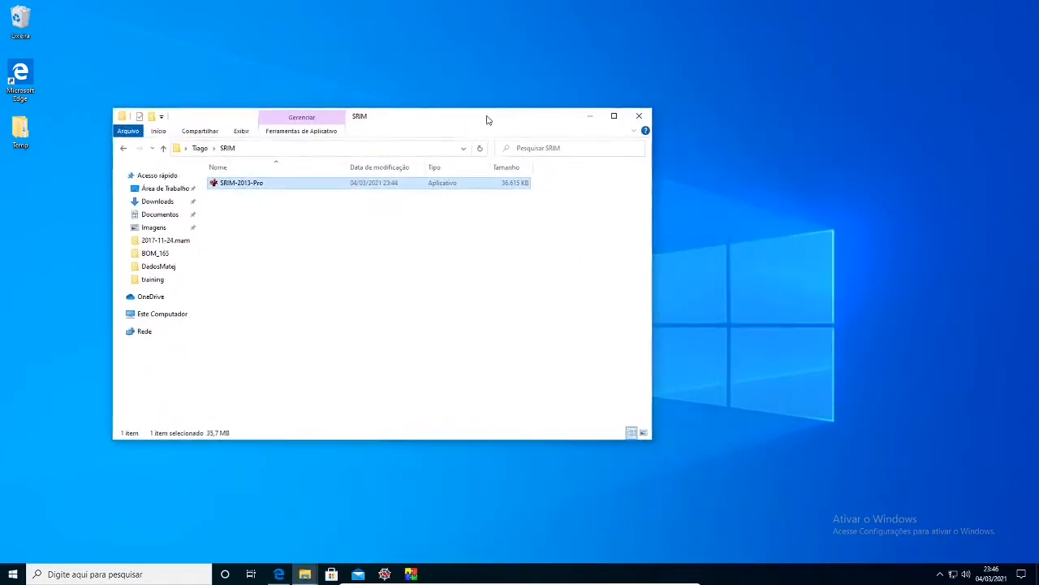
- Run SRIM-2013-Pro, extract all its files into the SRIM folder and close the extractor
double_click(242, 184)
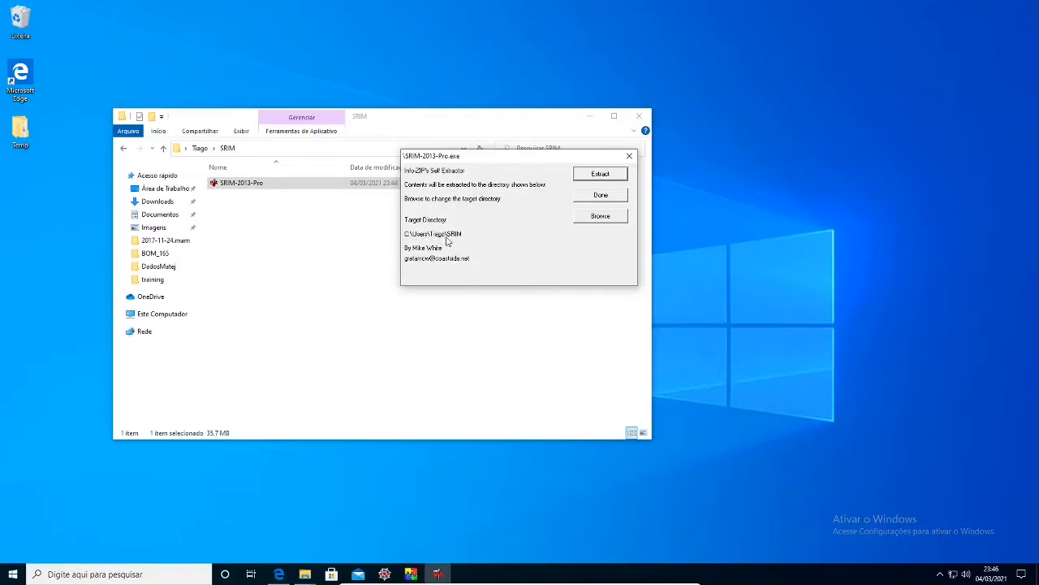
left_click(594, 178)
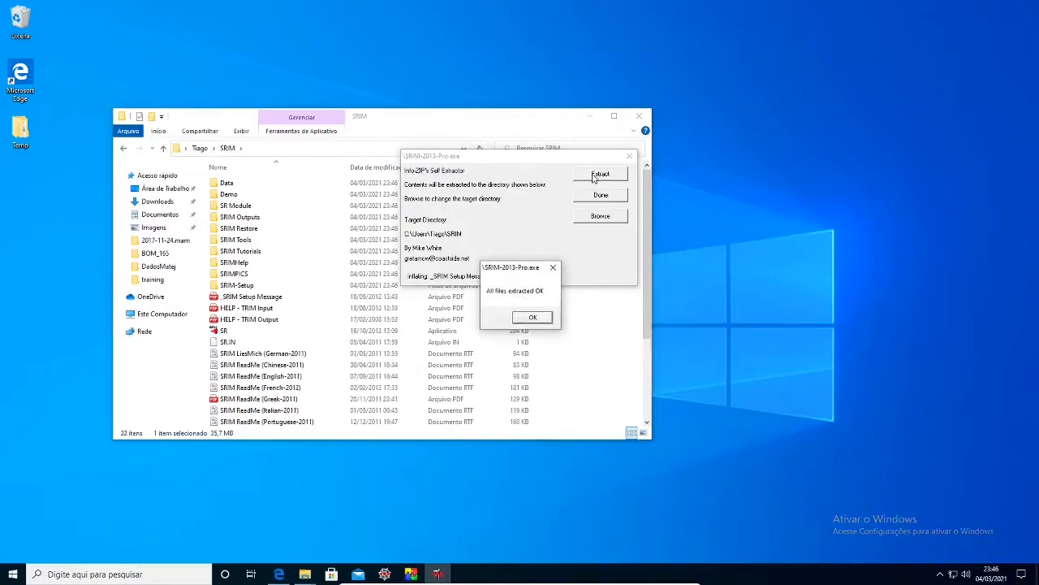
left_click(532, 317)
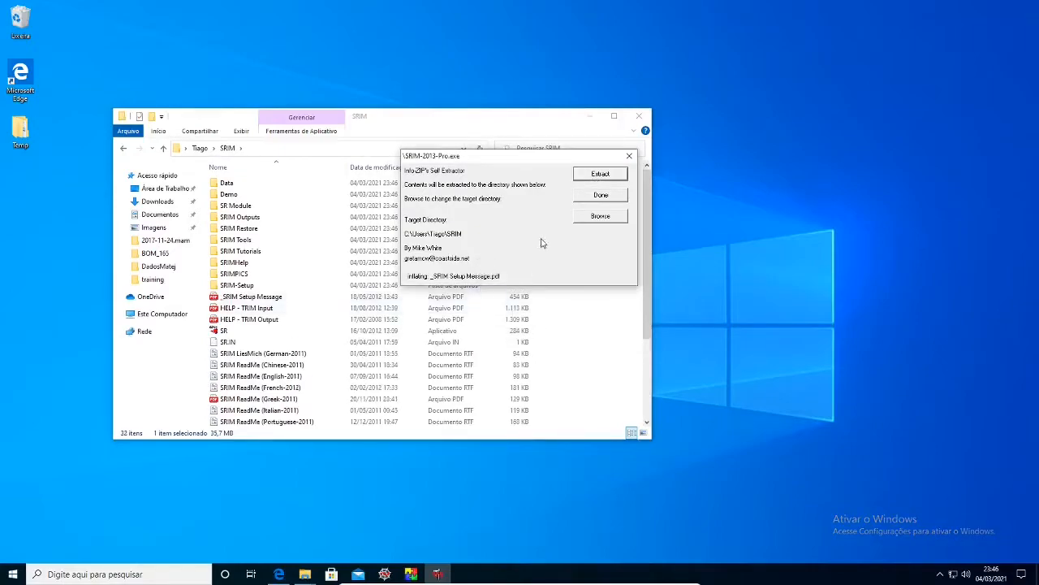
left_click(590, 198)
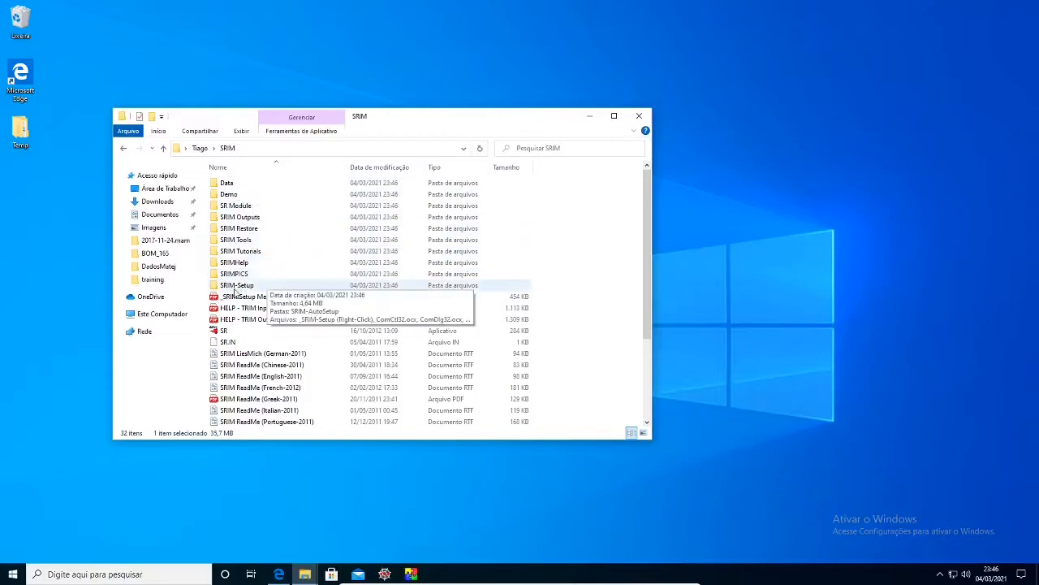
- Run the _SRIM-Setup (Right-Click) batch file from the SRIM-Setup folder as administrator and allow it to make changes
double_click(230, 287)
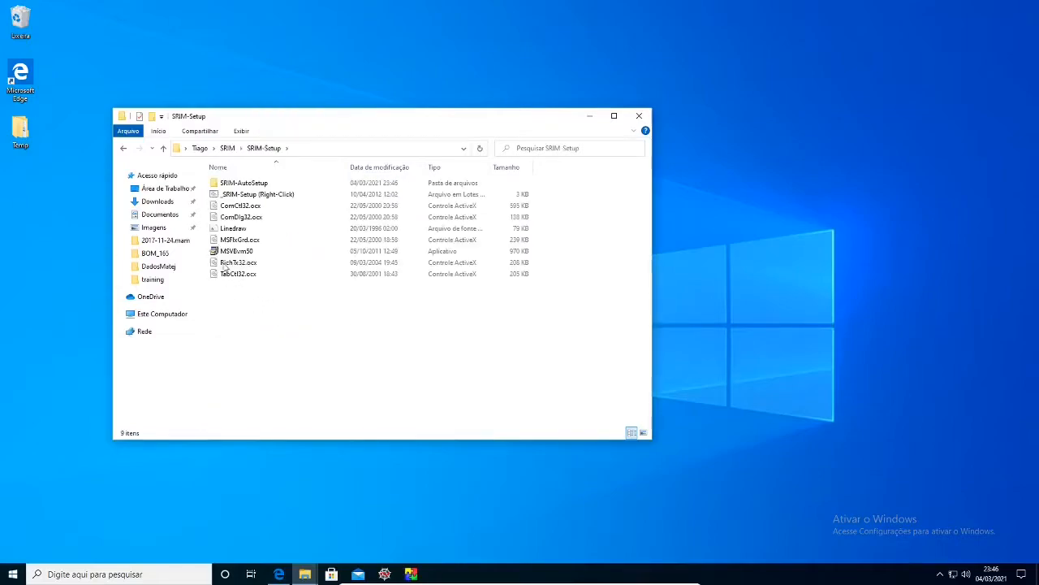
left_click(244, 198)
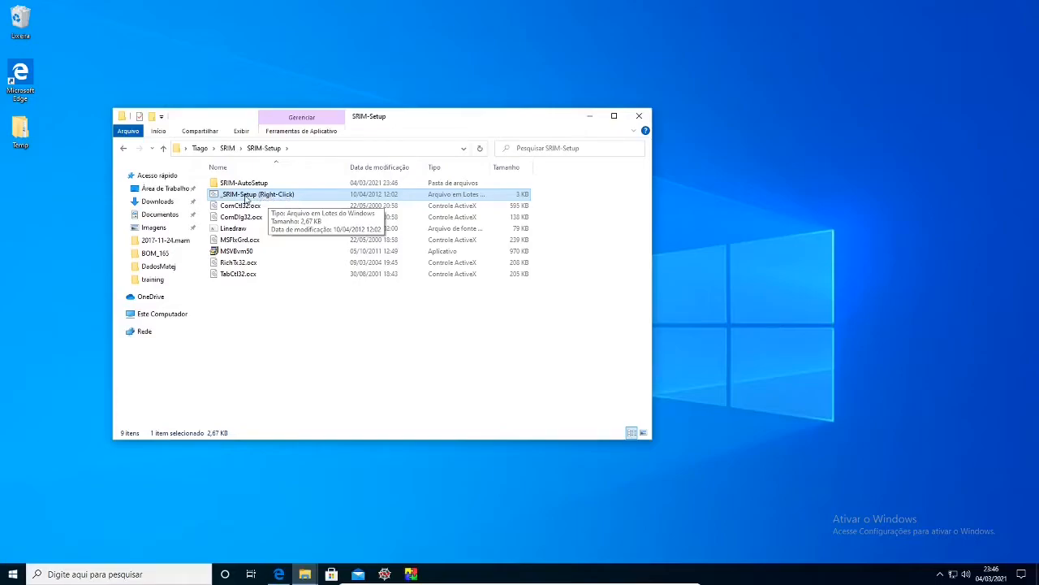
right_click(240, 199)
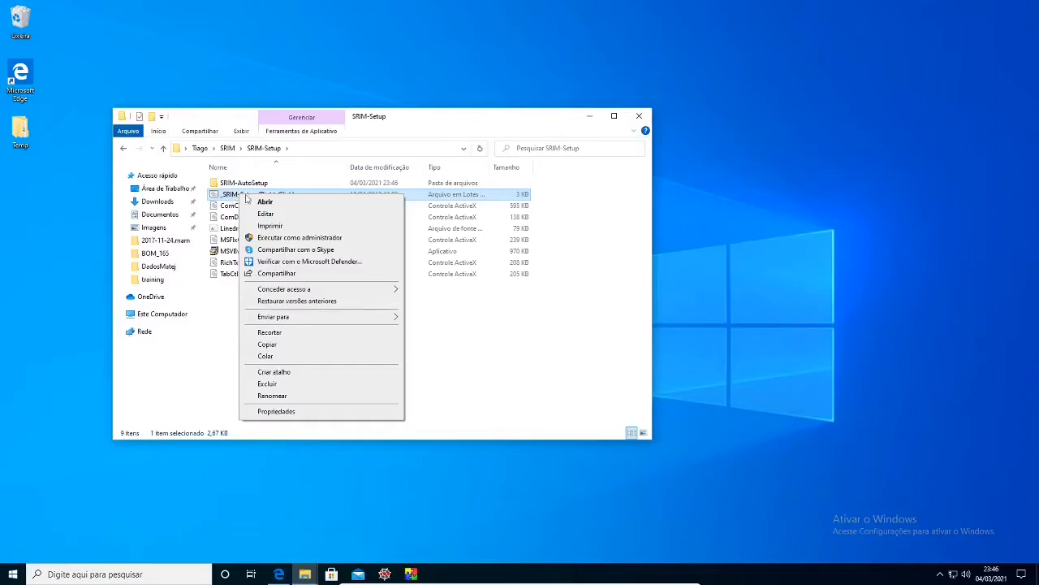
left_click(305, 242)
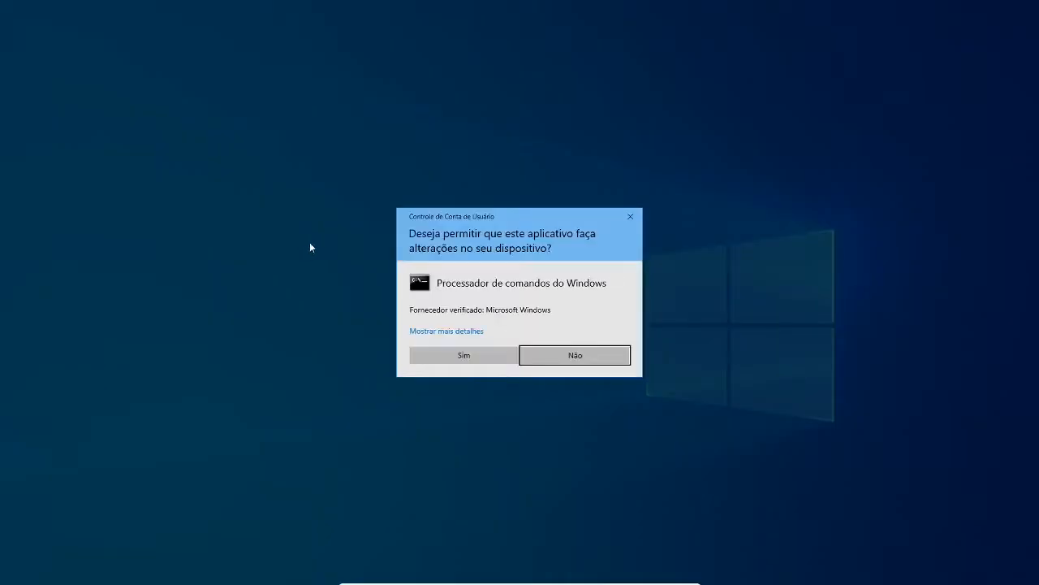
left_click(464, 355)
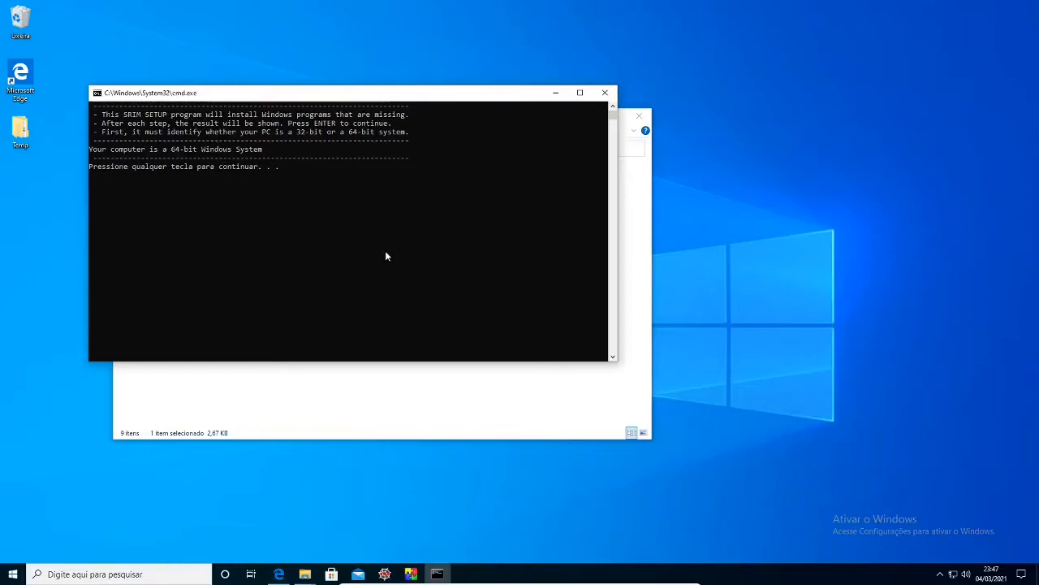
- Continue the SRIM setup script past the system check and install the VB Runtime
key("Return")
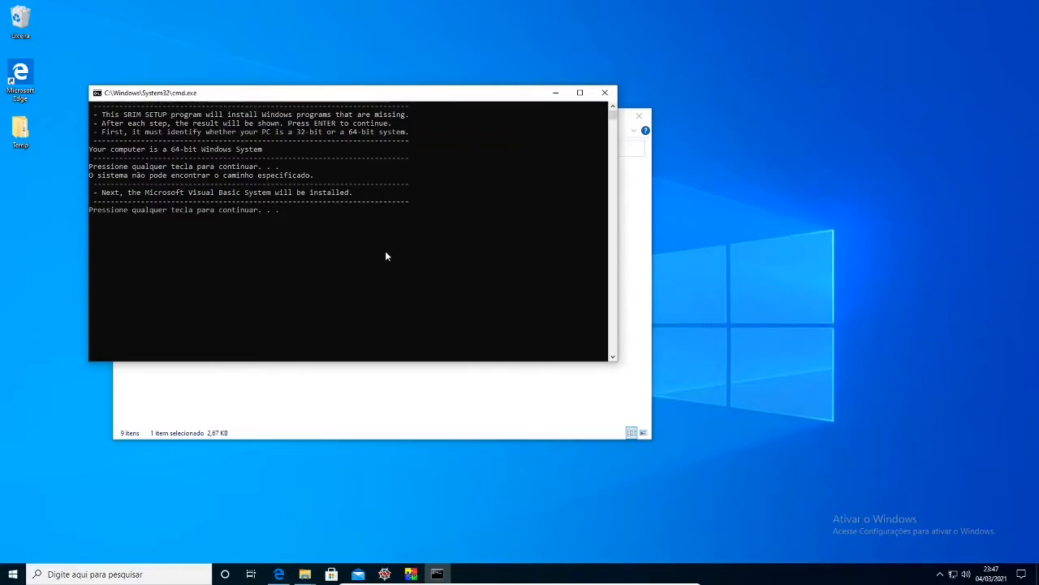
key("Return")
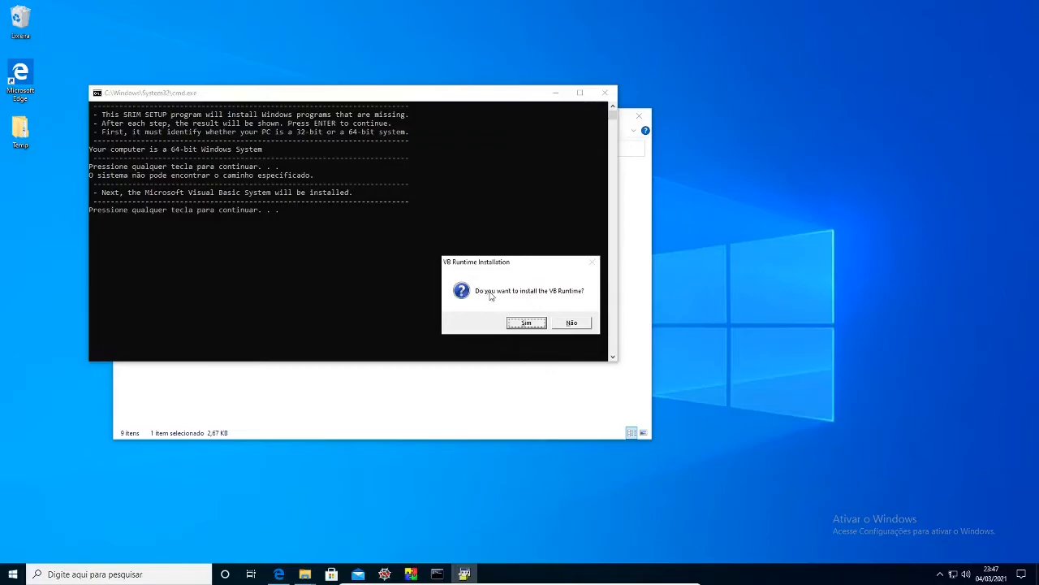
left_click(527, 323)
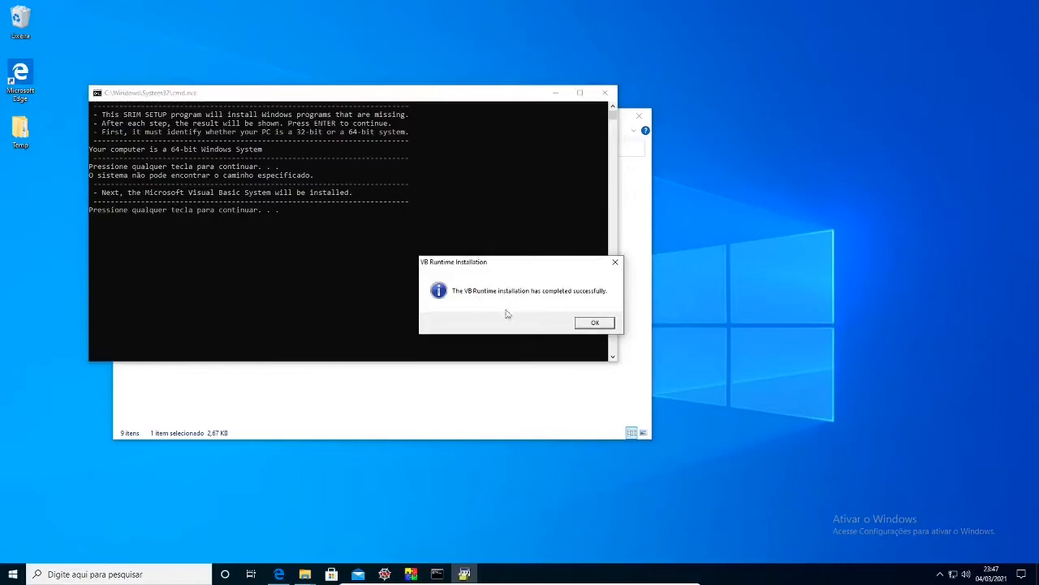
left_click(595, 324)
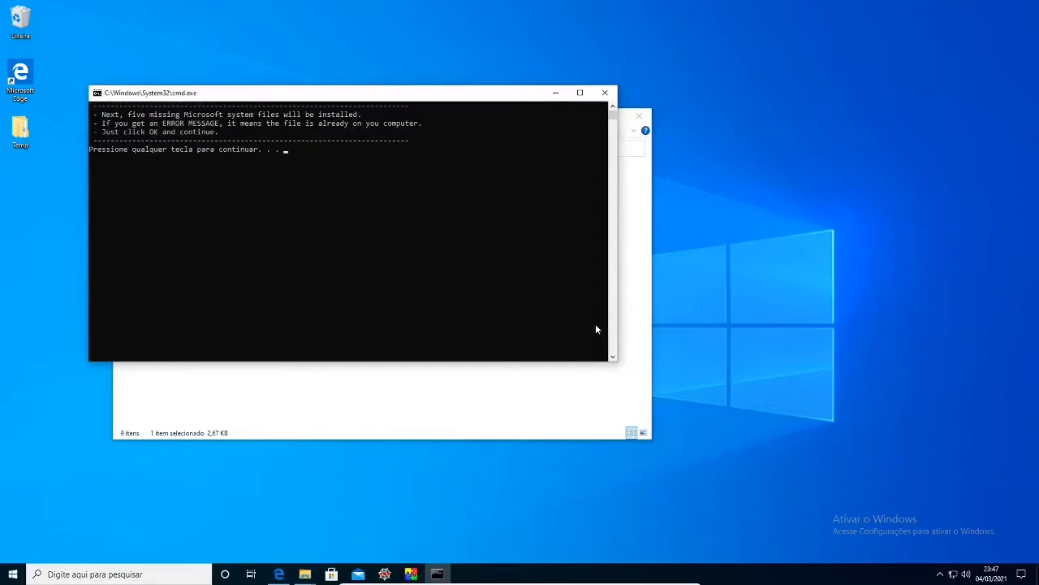
- Register the five Microsoft system files COMCTL32, COMDLG32, MSFLXGRD, TABCTL32 and RICHTX32 through the setup script, acknowledging each one
key("Return")
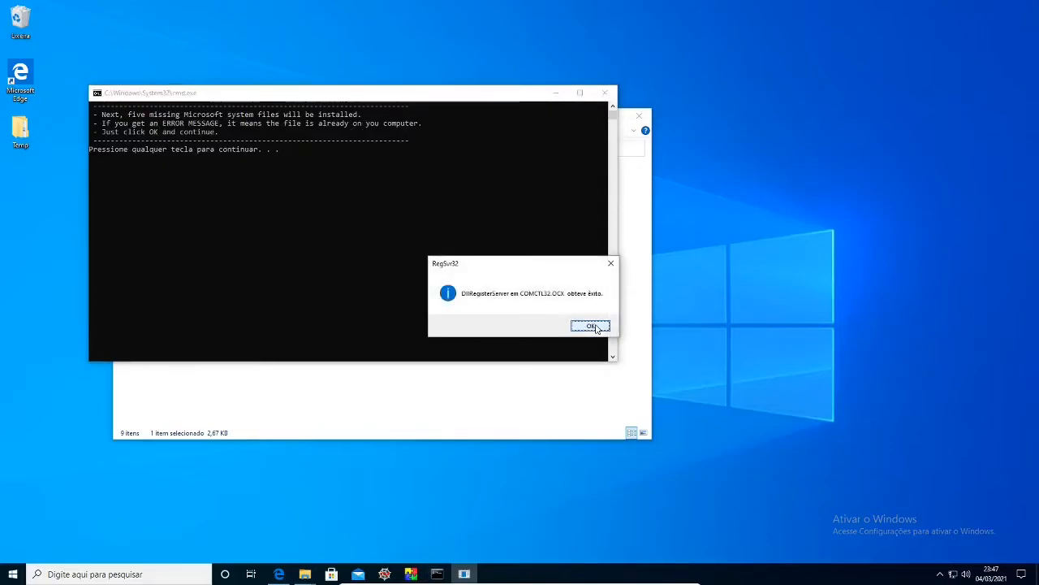
left_click(597, 326)
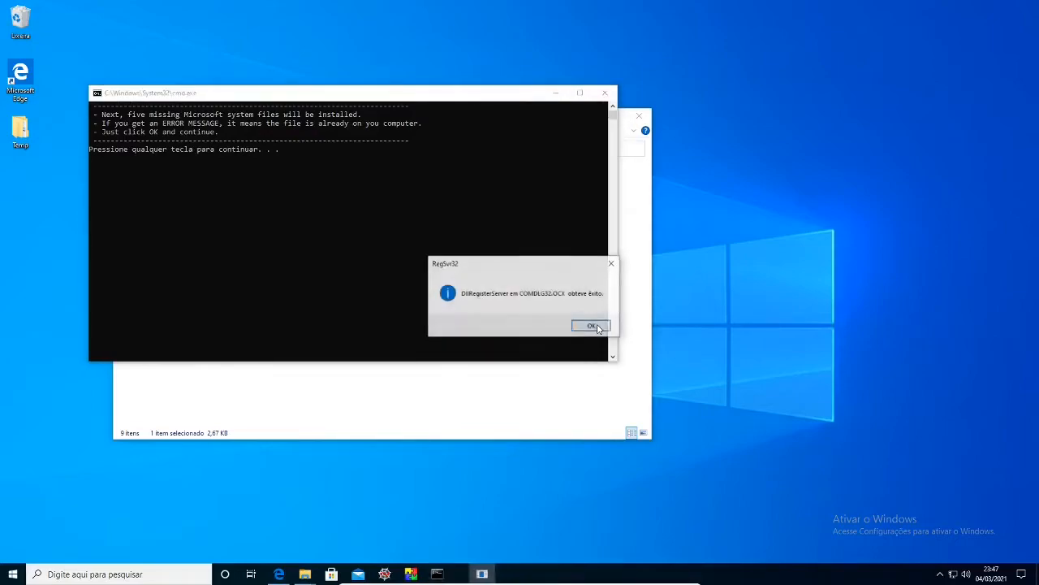
left_click(597, 326)
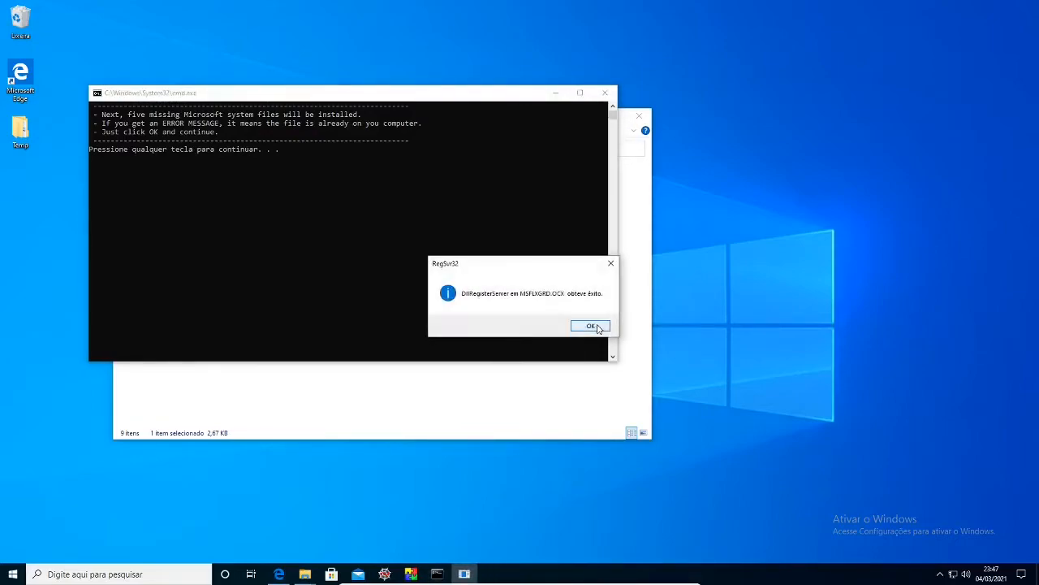
left_click(597, 327)
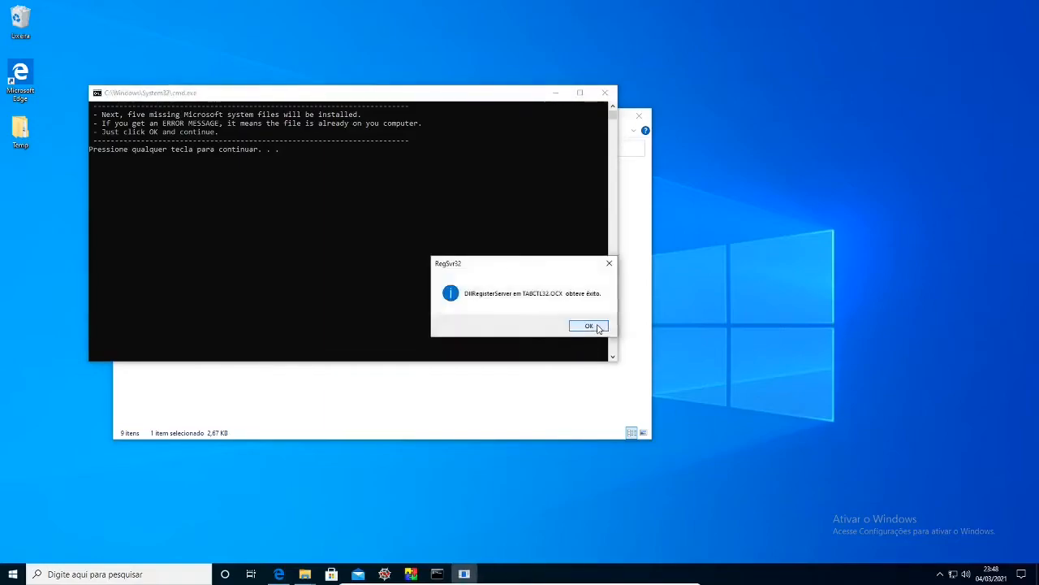
left_click(597, 327)
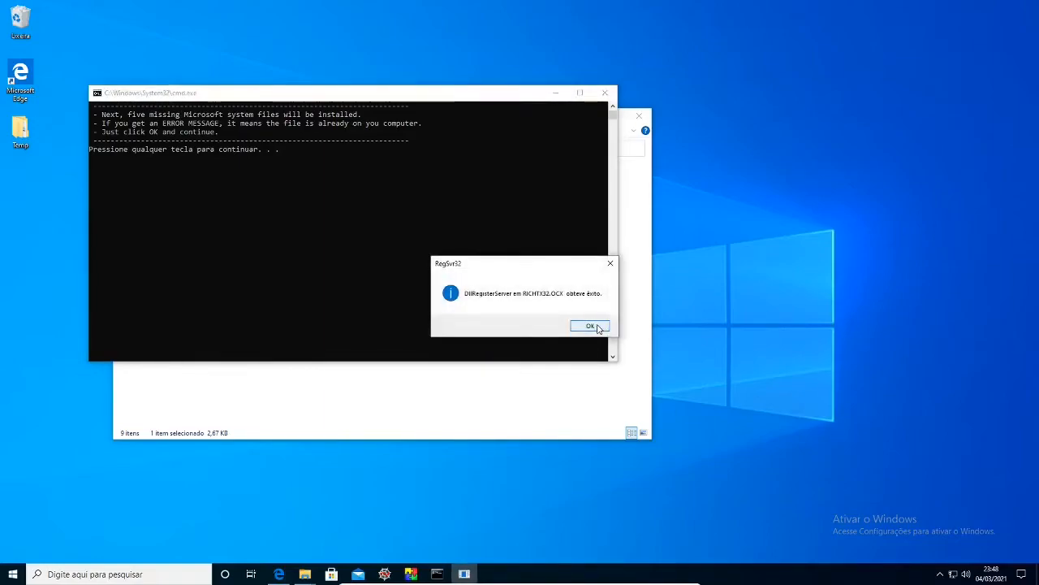
left_click(597, 327)
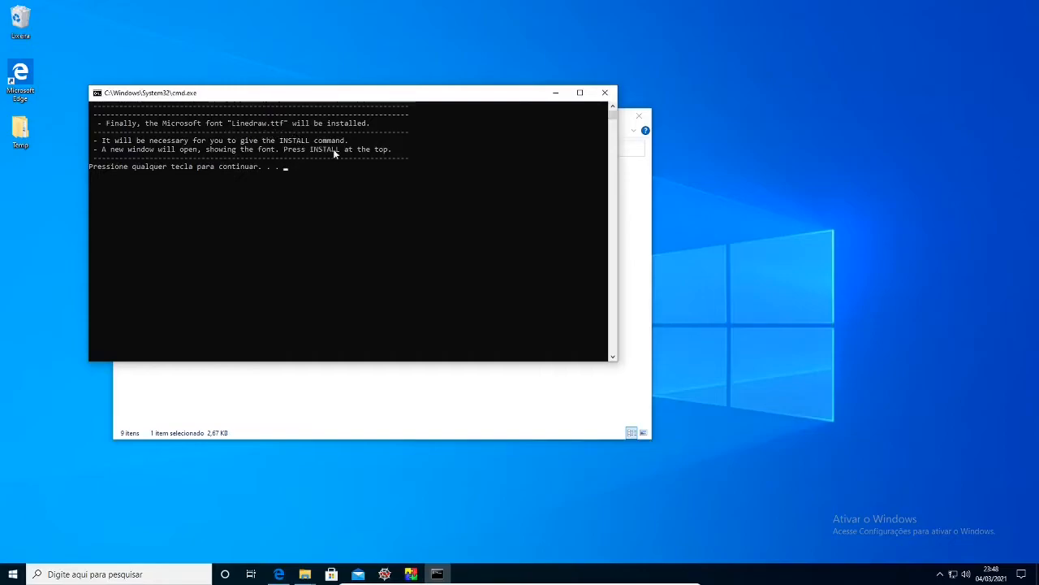
- Install the MS LineDraw font from its preview window and finish the setup script
key("Return")
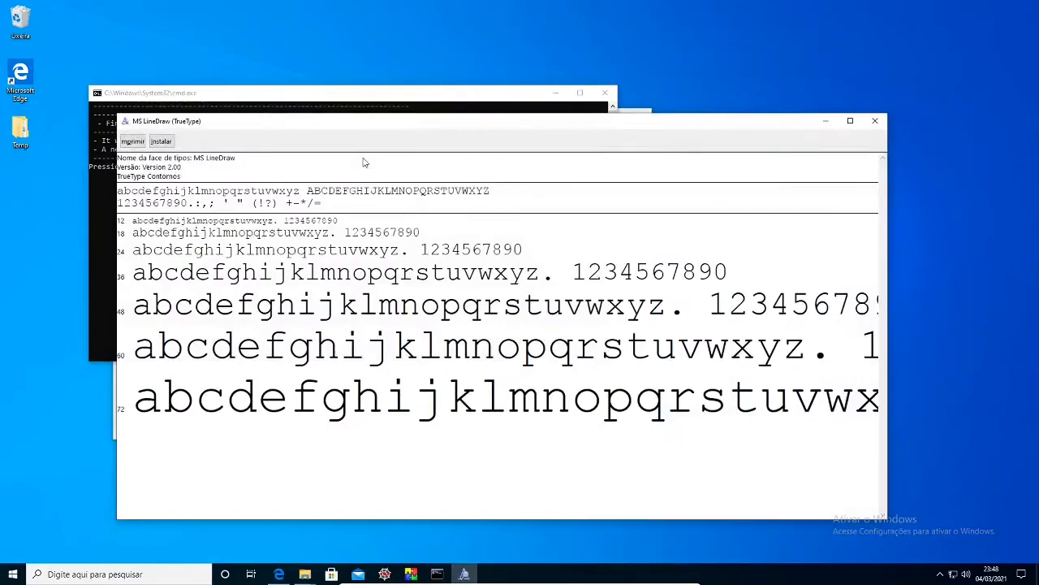
left_click(163, 143)
left_click(874, 122)
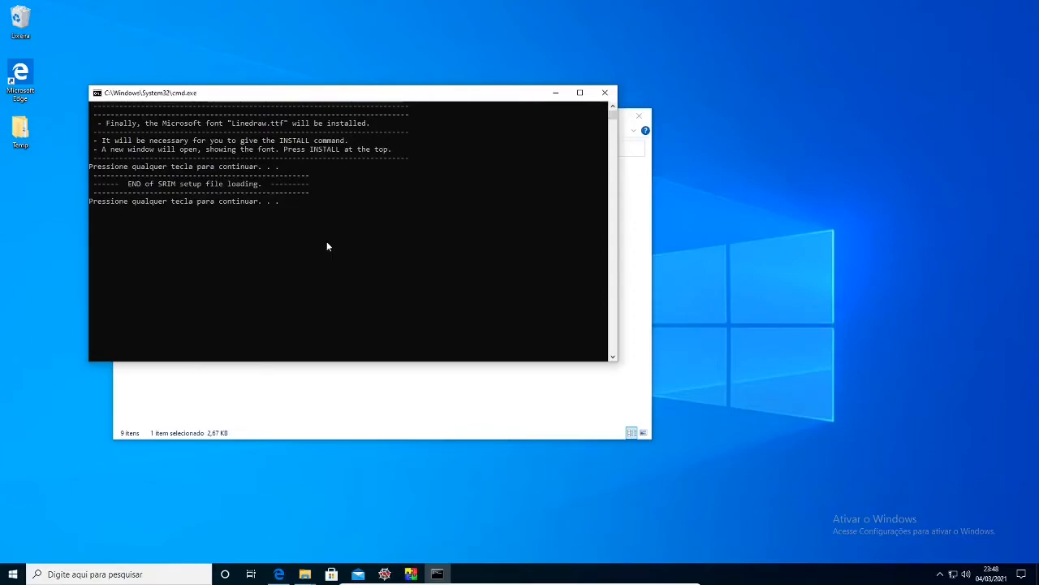
key("Return")
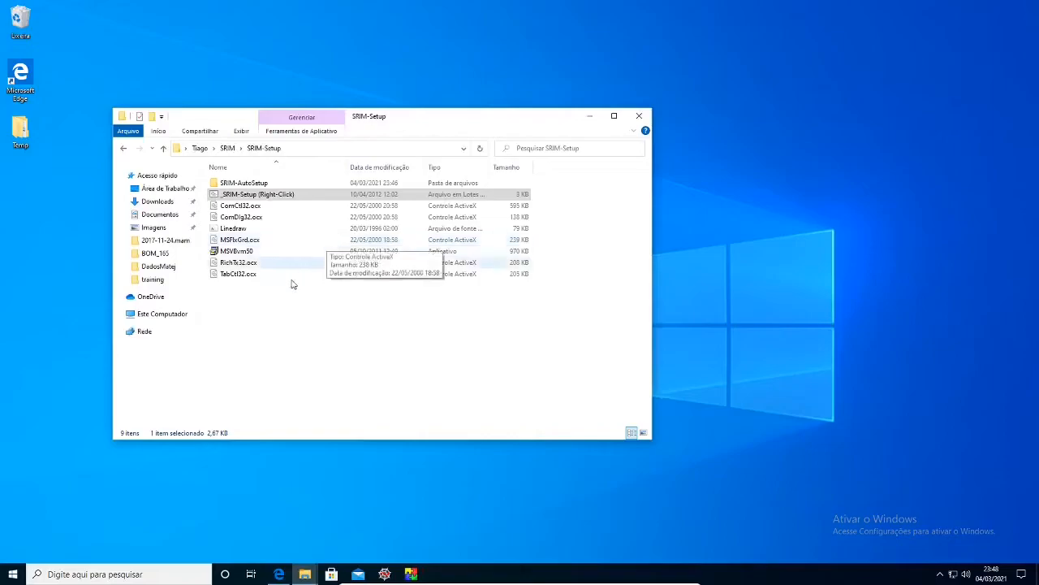
- Return to the SRIM folder, launch the SRIM application and minimize the folder window
key("alt+Left")
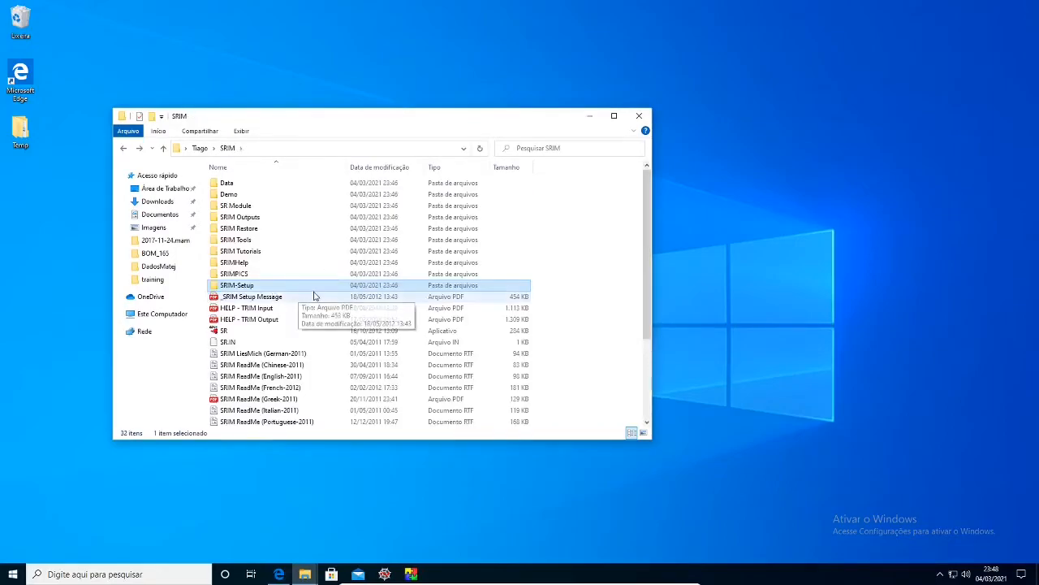
scroll(315, 295, "down", 3)
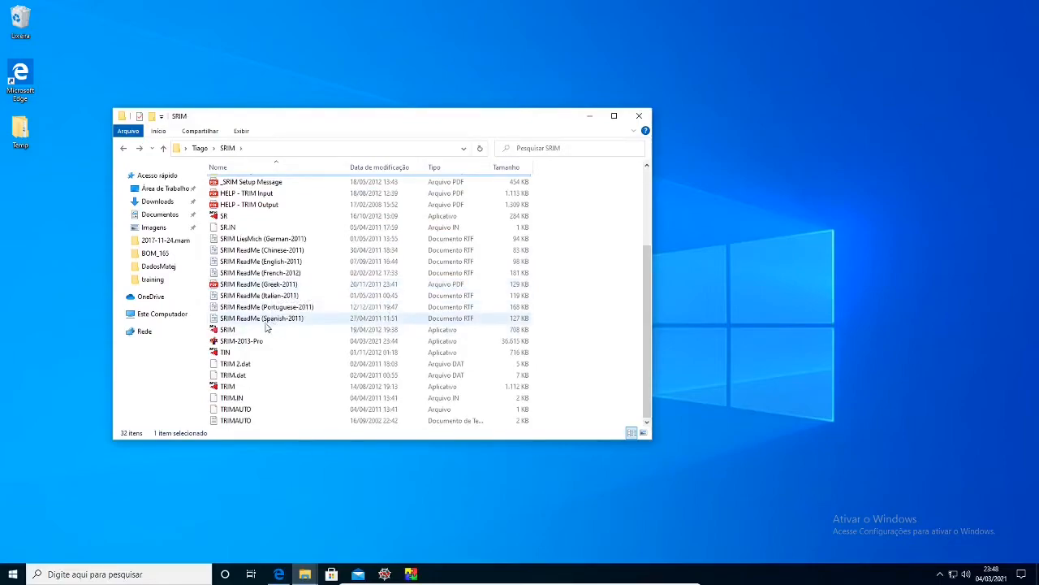
left_click(229, 332)
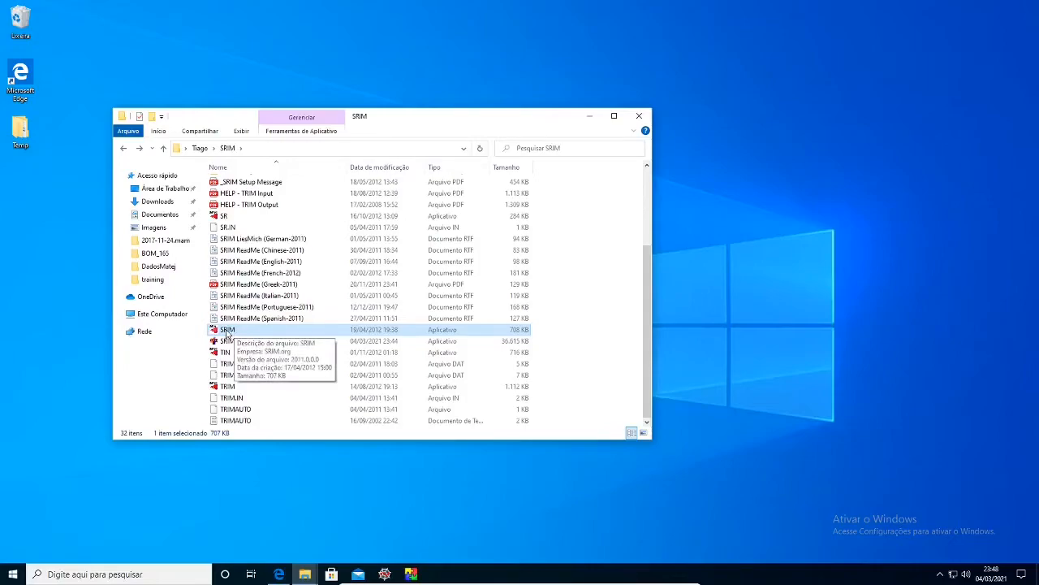
double_click(228, 333)
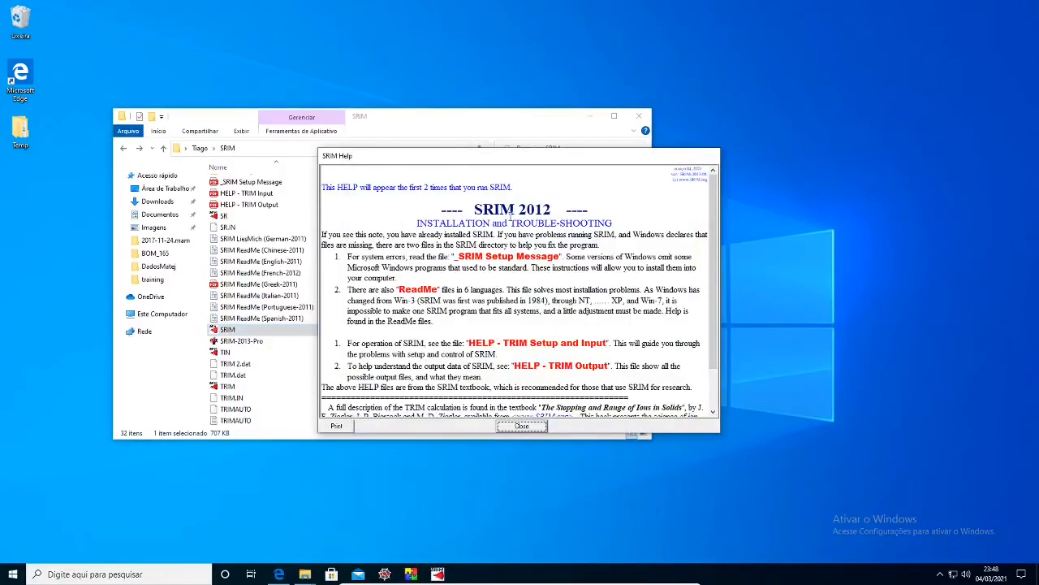
left_click(589, 116)
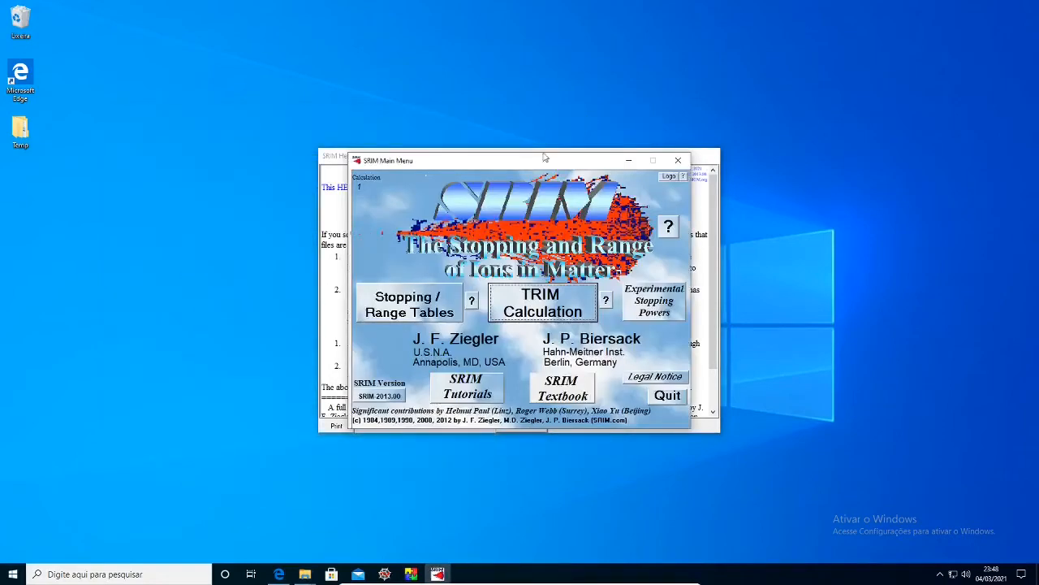
- Bring the SRIM Help note to the front, read through its installation and troubleshooting text and close it
left_click_drag(545, 156, 541, 176)
left_click(445, 159)
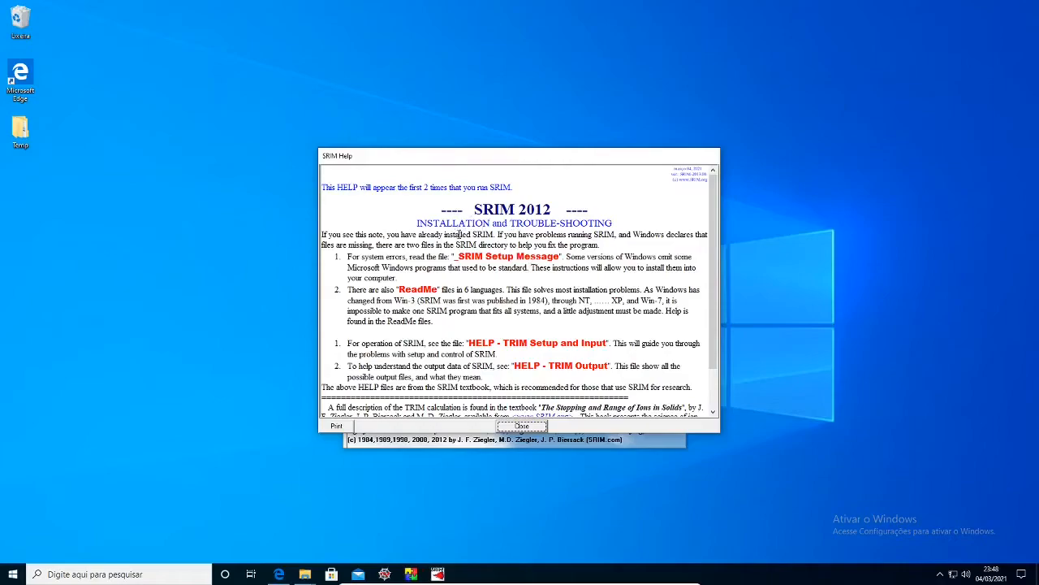
scroll(467, 241, "down", 2)
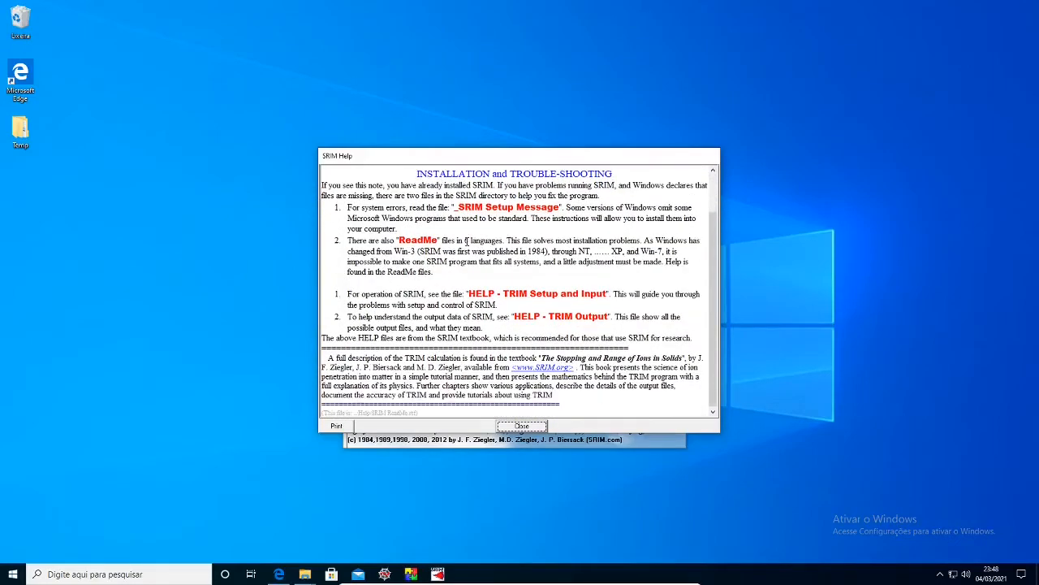
scroll(467, 241, "up", 2)
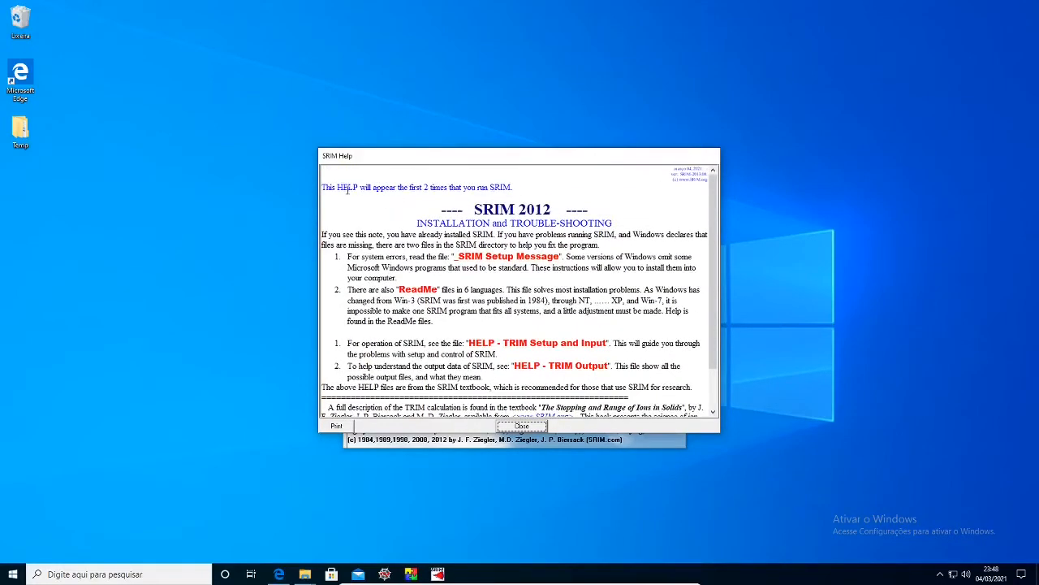
left_click(522, 426)
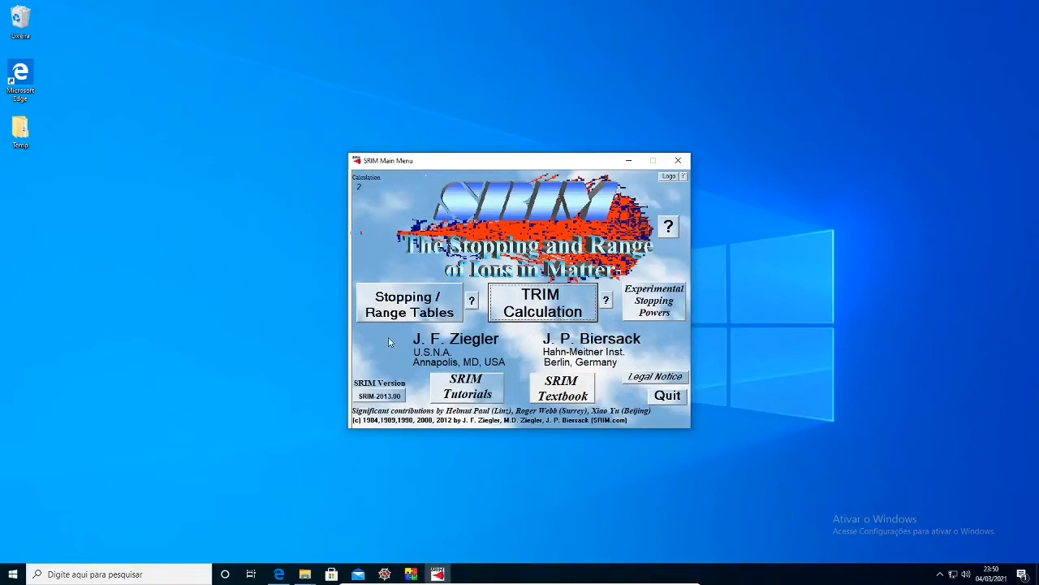
- Open the Compound Dictionary from Stopping / Range Tables and expand the Plastics / Polymers category
left_click(404, 305)
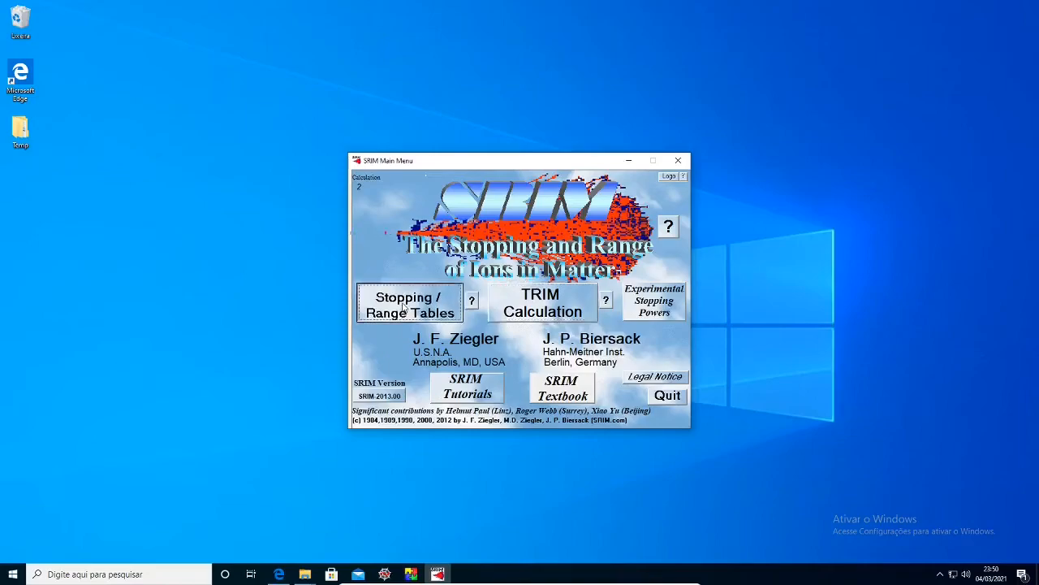
left_click(508, 254)
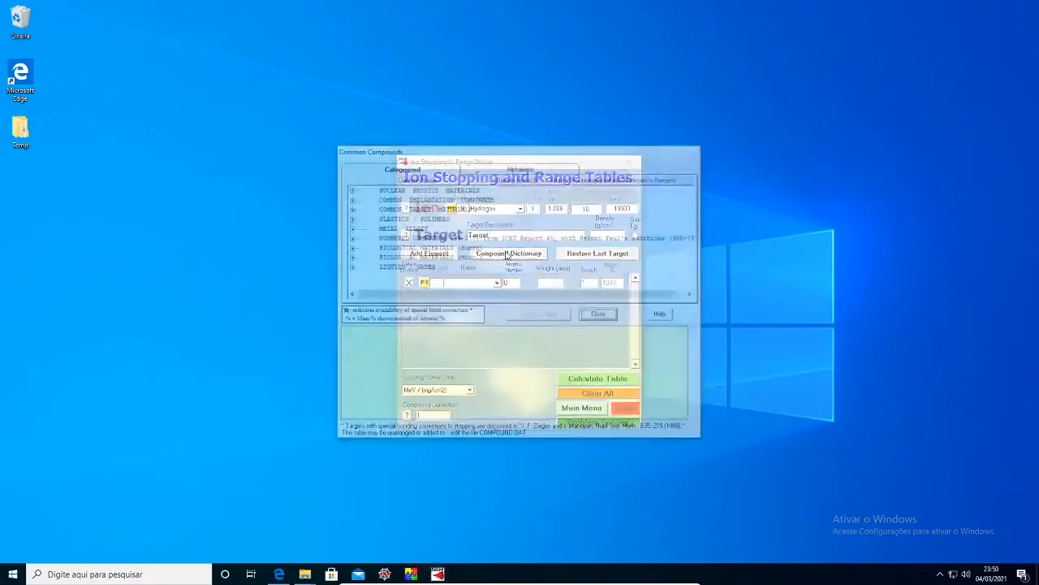
left_click(349, 217)
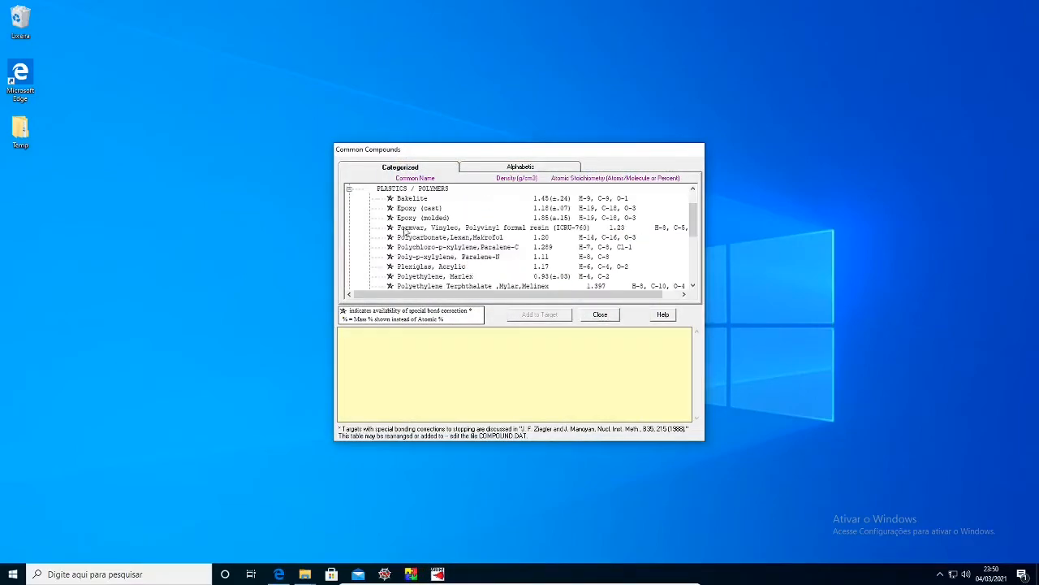
- Examine the Epoxy (molded) compound's details without adding it to the target, and return to the SRIM main menu
left_click(415, 219)
scroll(455, 368, "down", 2)
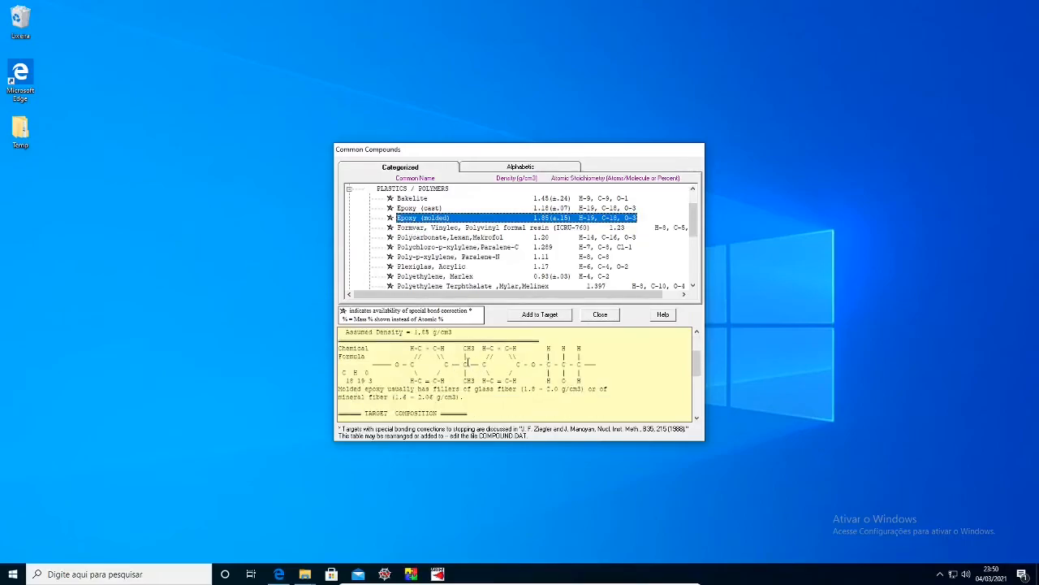
scroll(479, 370, "down", 3)
scroll(505, 372, "down", 2)
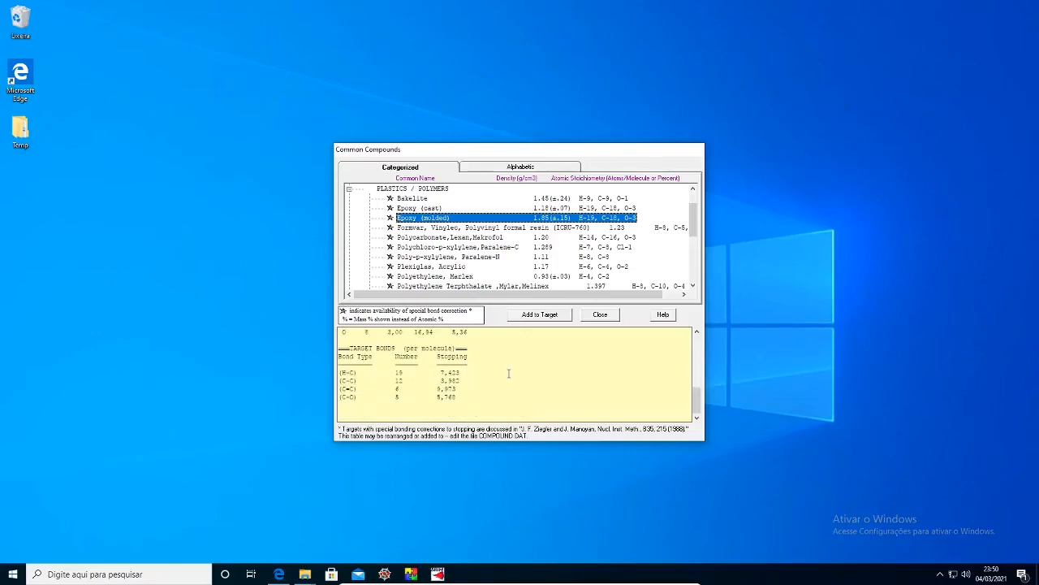
scroll(451, 372, "up", 5)
scroll(438, 375, "up", 3)
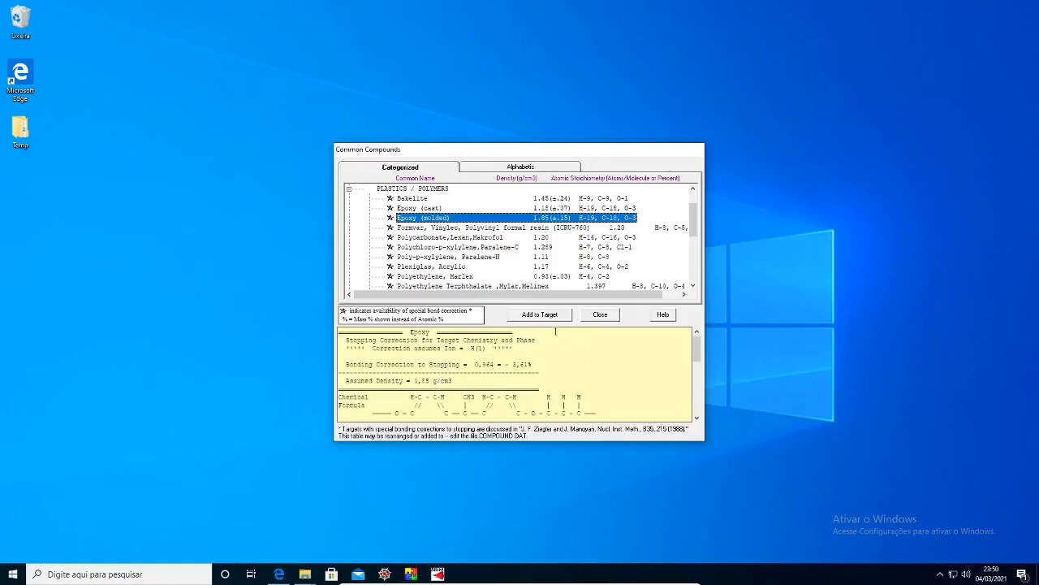
left_click(600, 315)
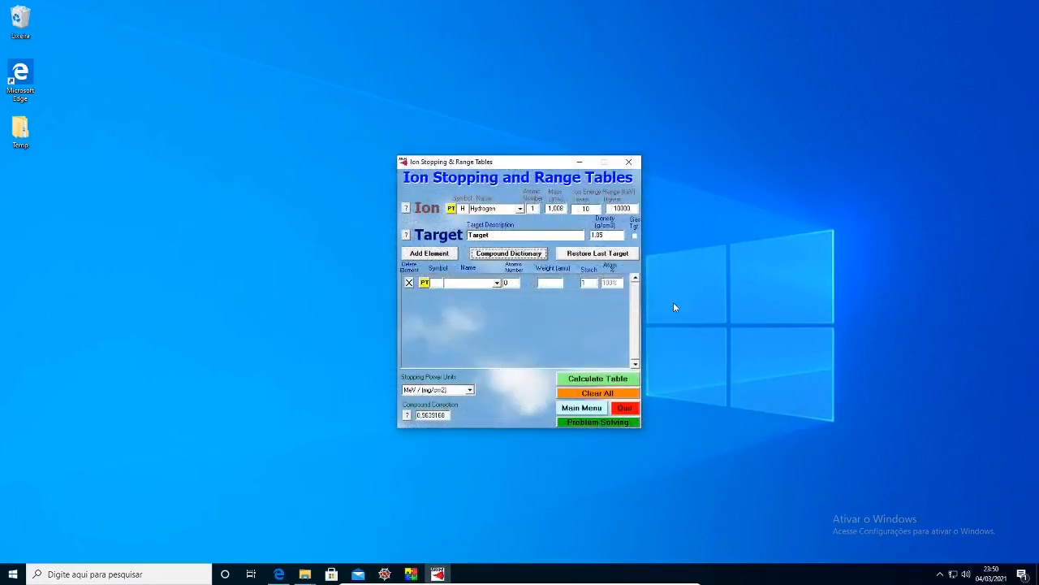
left_click(579, 409)
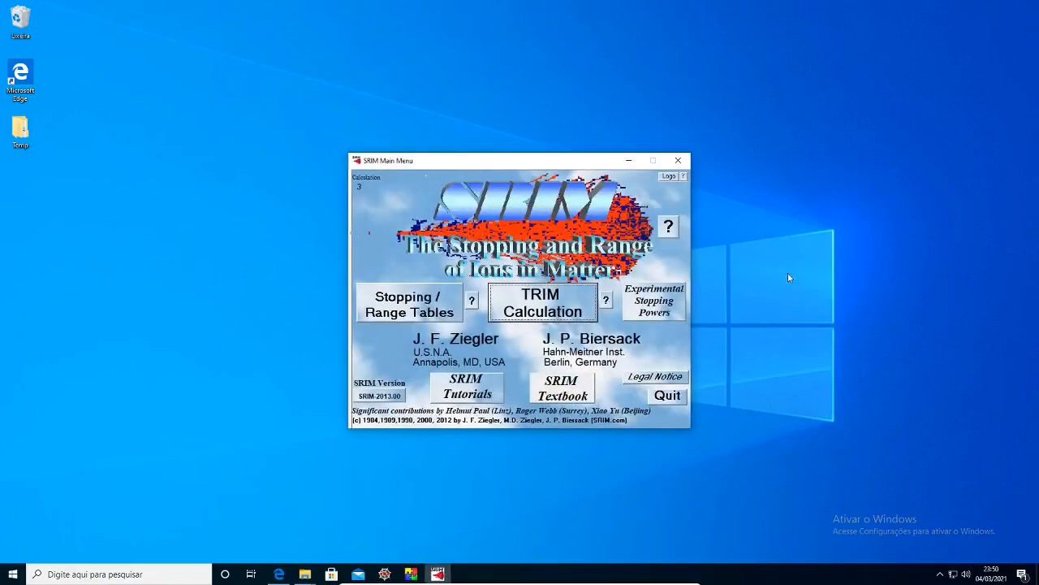